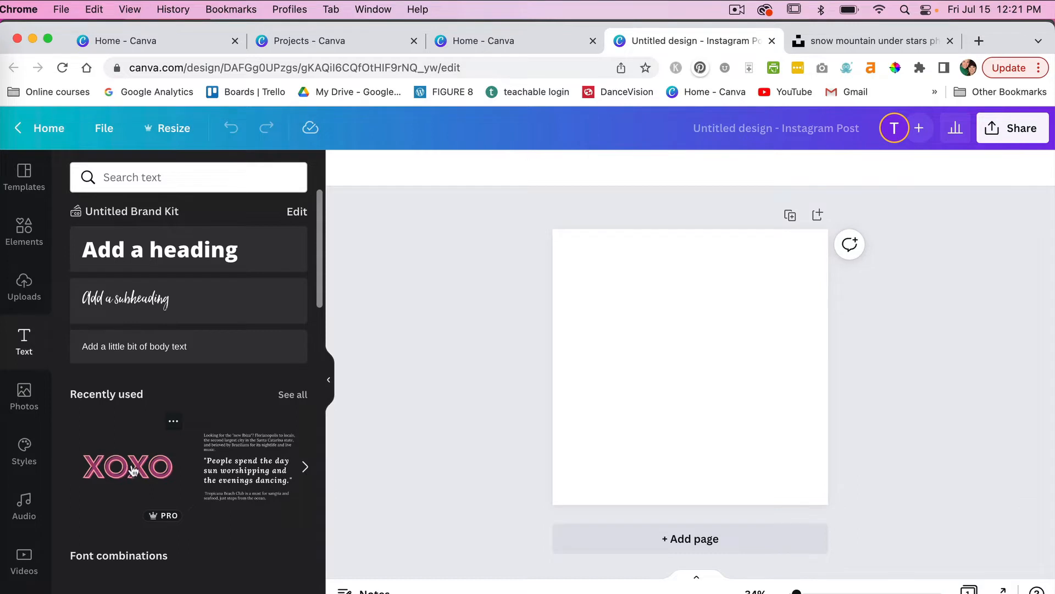
- Add the recently used XOXO text design to the page and apply the Hollow effect with thickness 71
left_click(133, 469)
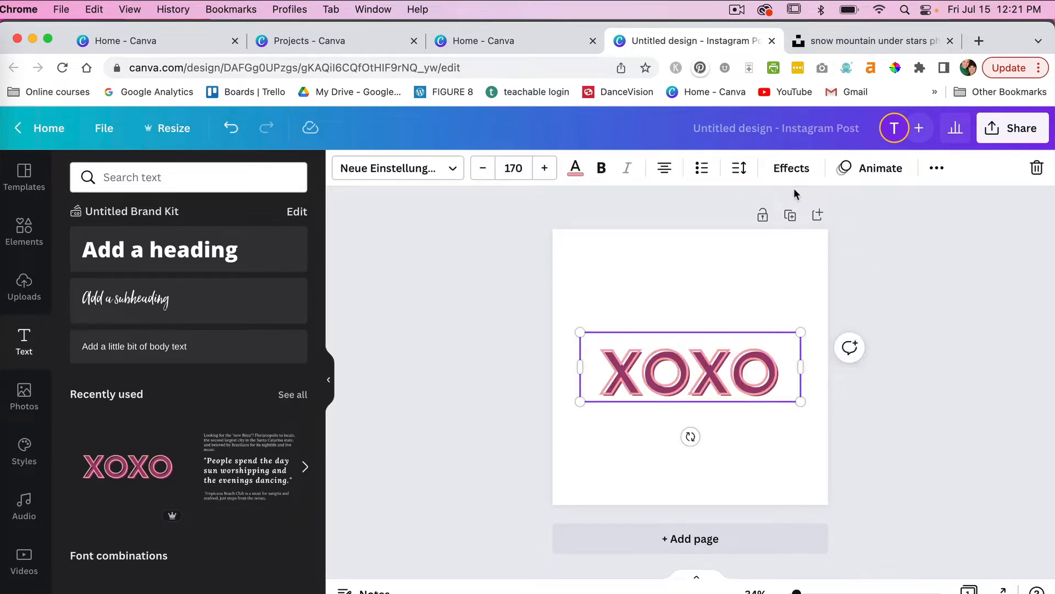
left_click(791, 168)
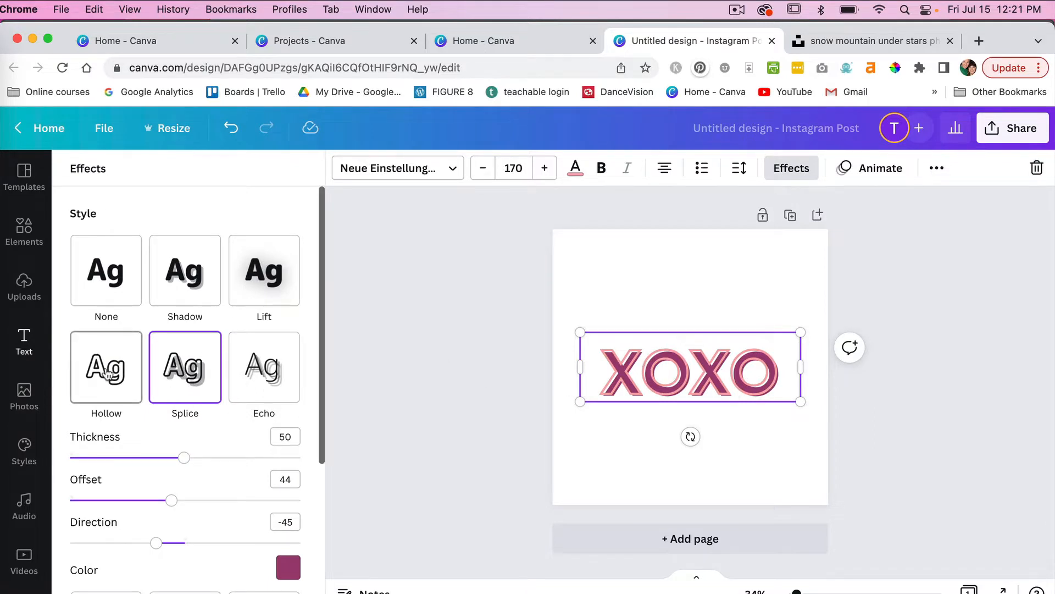
left_click(106, 375)
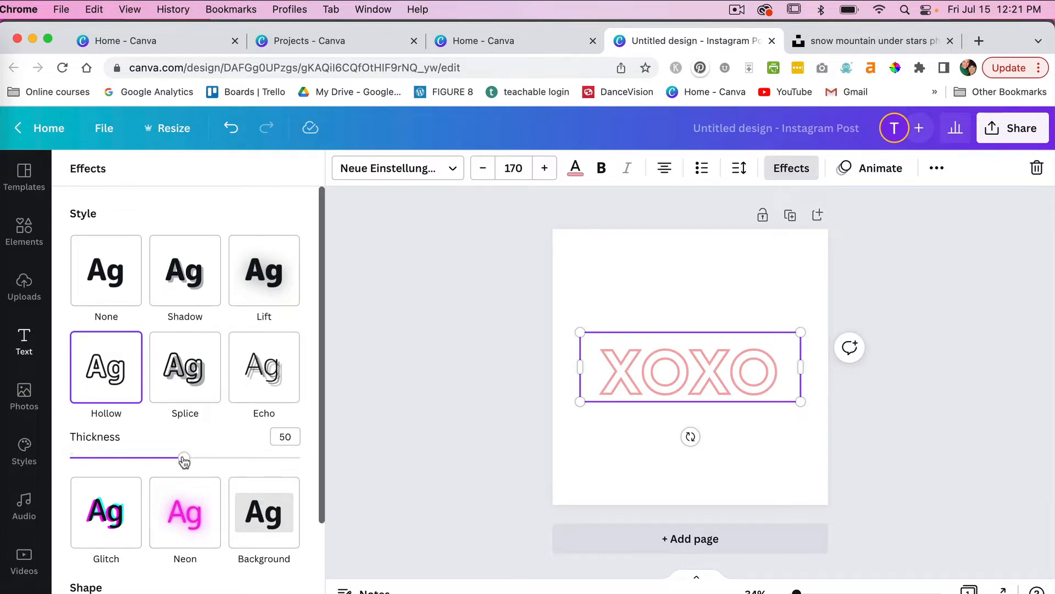
left_click_drag(184, 459, 234, 462)
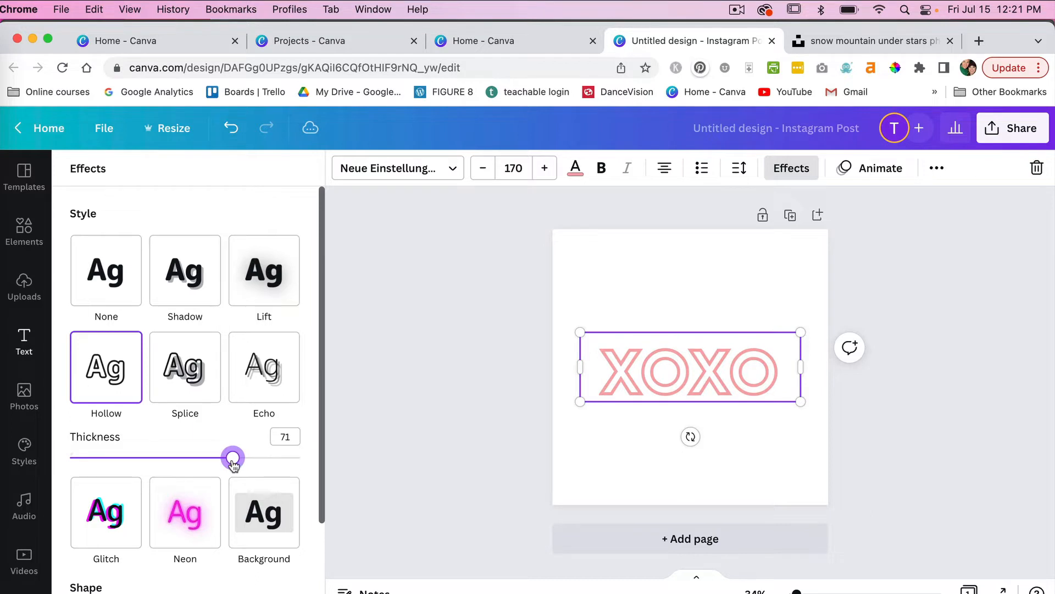
scroll(295, 478, "down", 4)
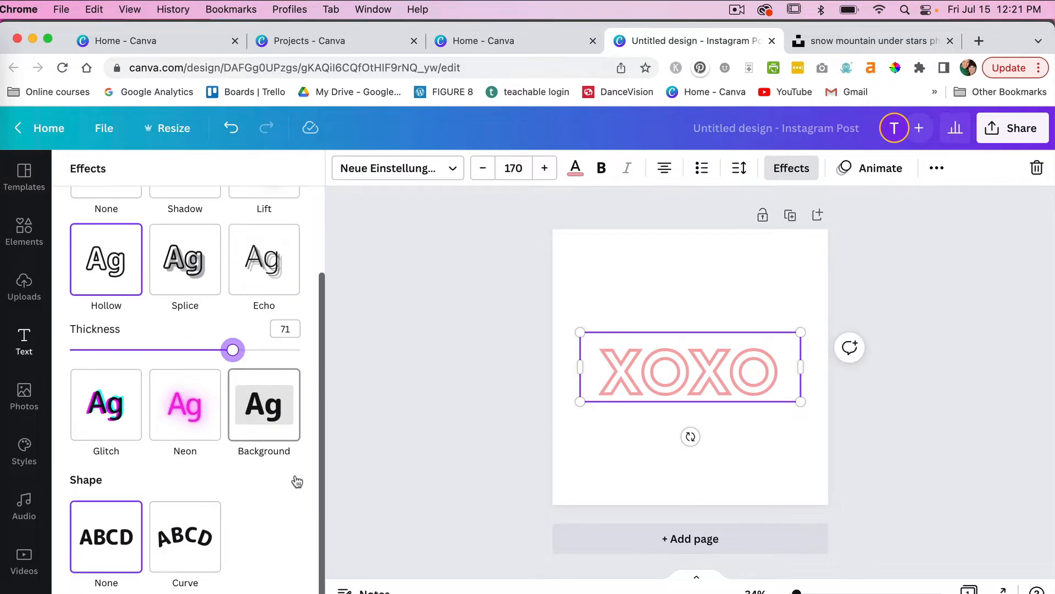
scroll(295, 478, "up", 4)
left_click(789, 168)
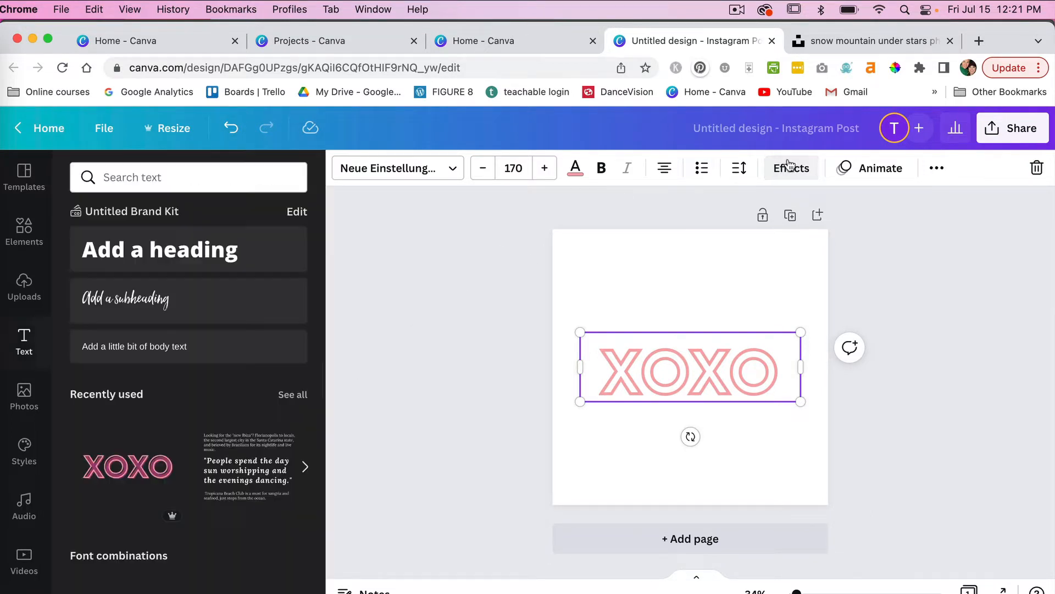
- Enlarge the XOXO text to font size 241 and reposition it so all letters fit across the page
left_click_drag(800, 333, 864, 311)
left_click_drag(578, 404, 553, 412)
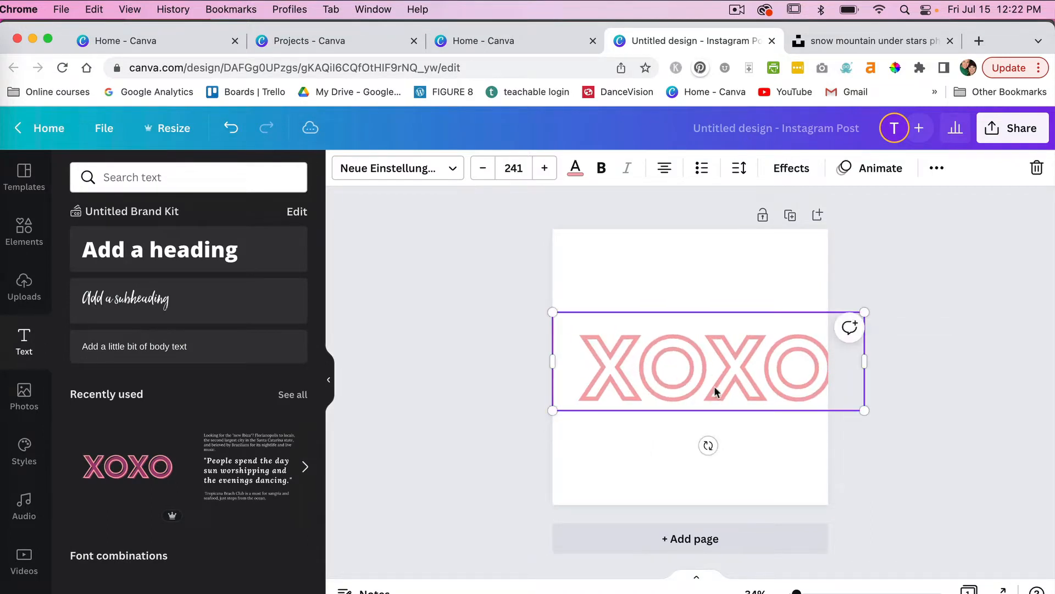
left_click_drag(711, 384, 699, 385)
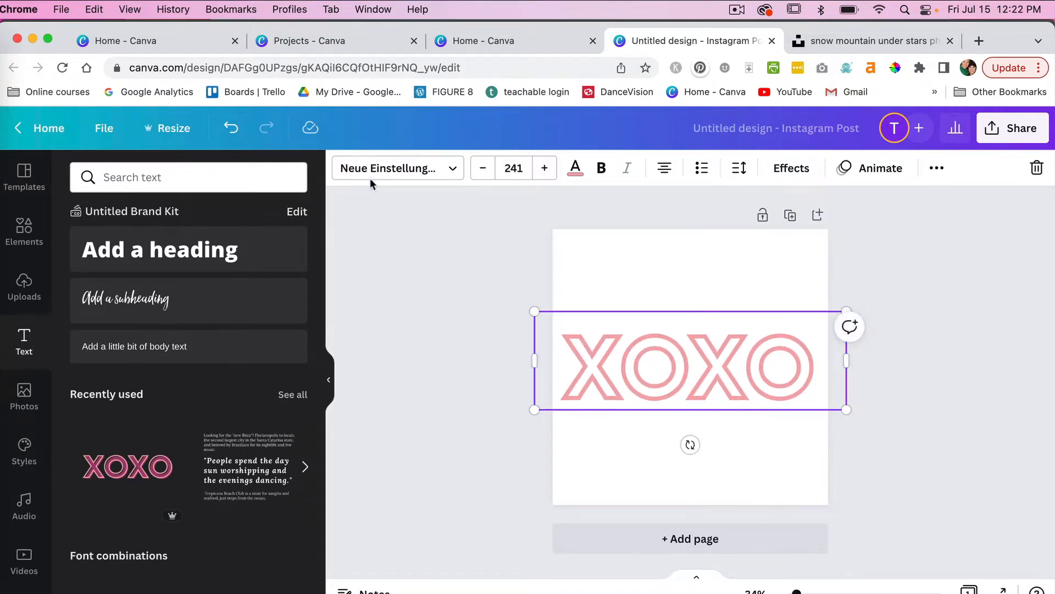
- Change the XOXO text color to black from the default colors and nudge the text slightly sideways
left_click(575, 167)
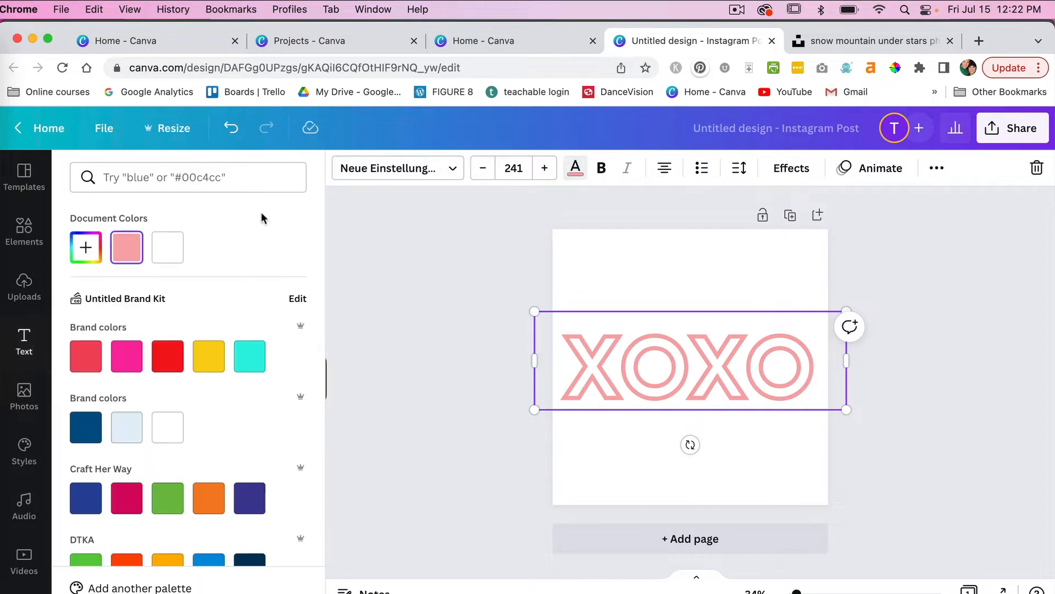
left_click(85, 252)
left_click(86, 254)
scroll(236, 335, "down", 5)
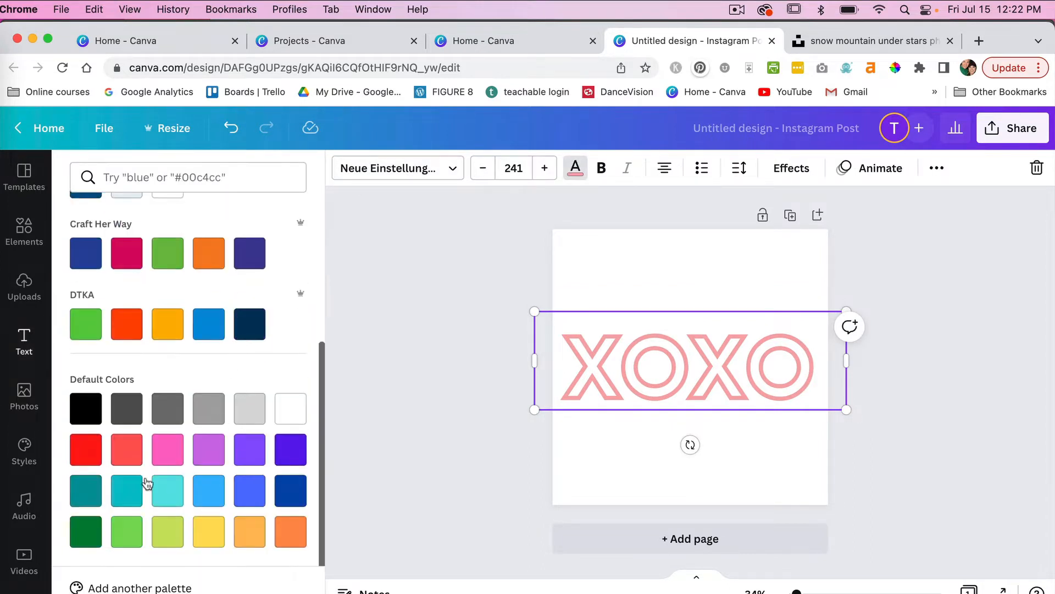
left_click(87, 410)
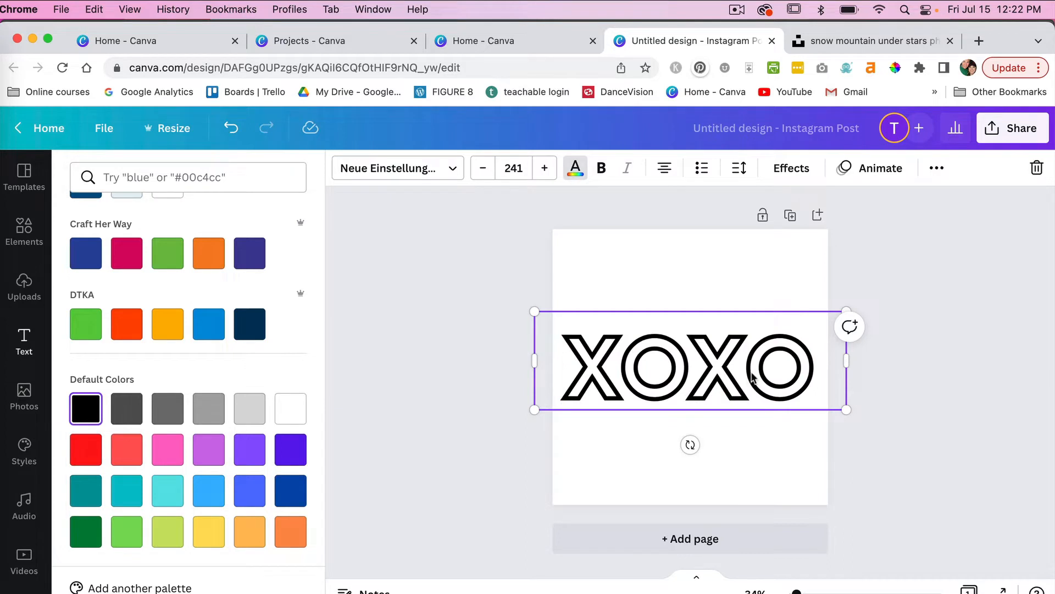
left_click_drag(751, 372, 763, 377)
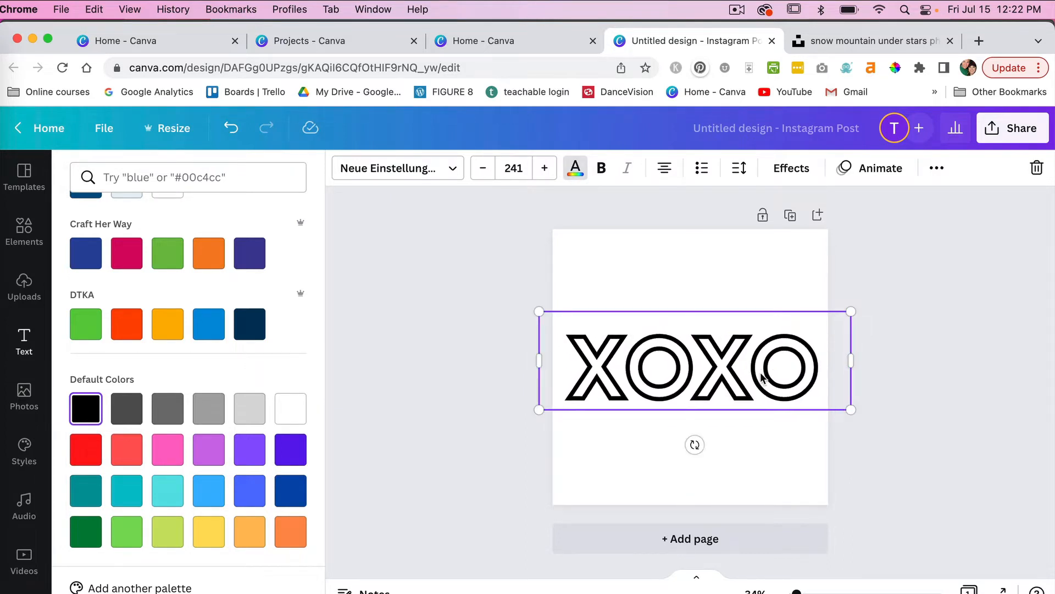
key("Escape")
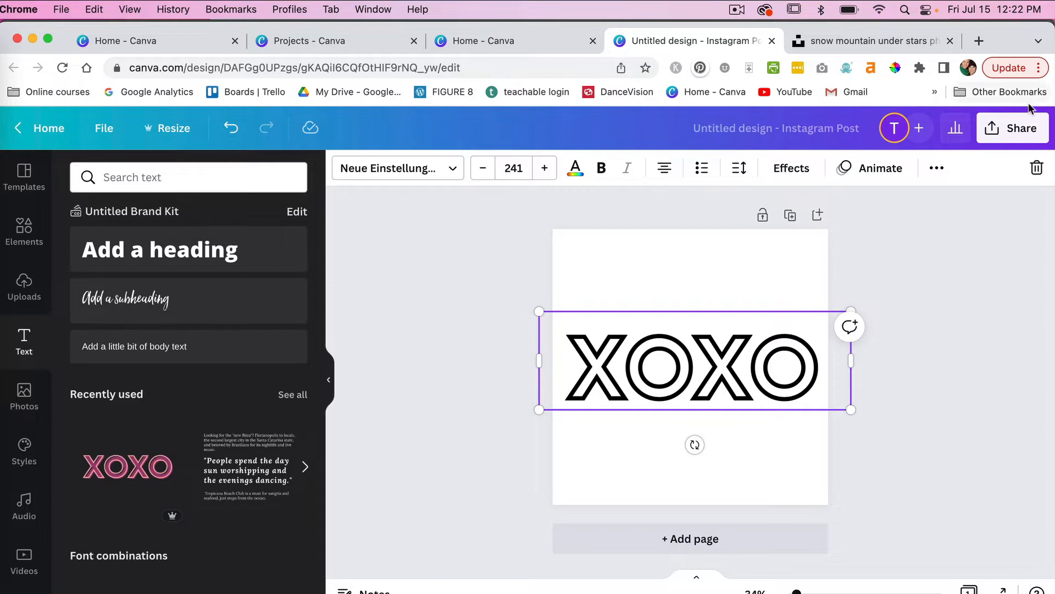
- Rename the design "sample text"
left_click(753, 131)
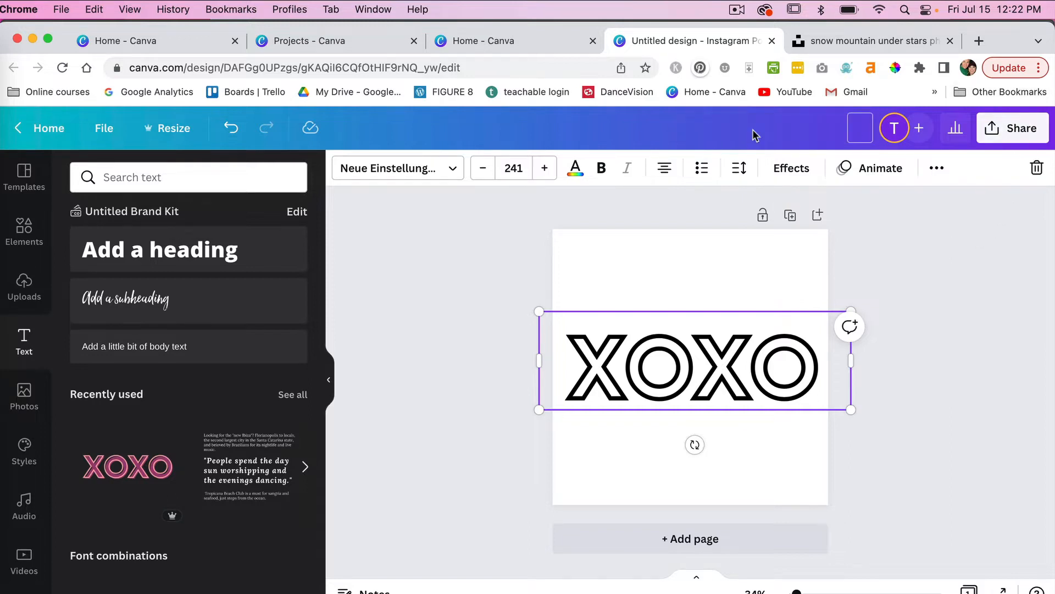
type("sample test")
key("BackSpace")
key("BackSpace")
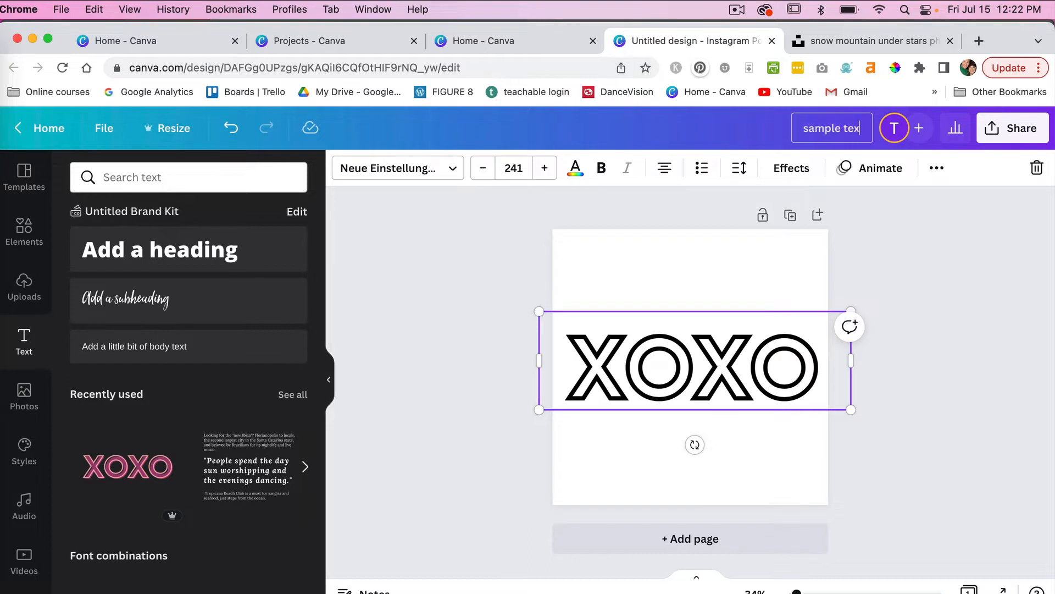
type("xt")
left_click(862, 205)
- Download the design as an SVG with transparent background and save it as sample-text in the Example-projects folder
left_click(1021, 137)
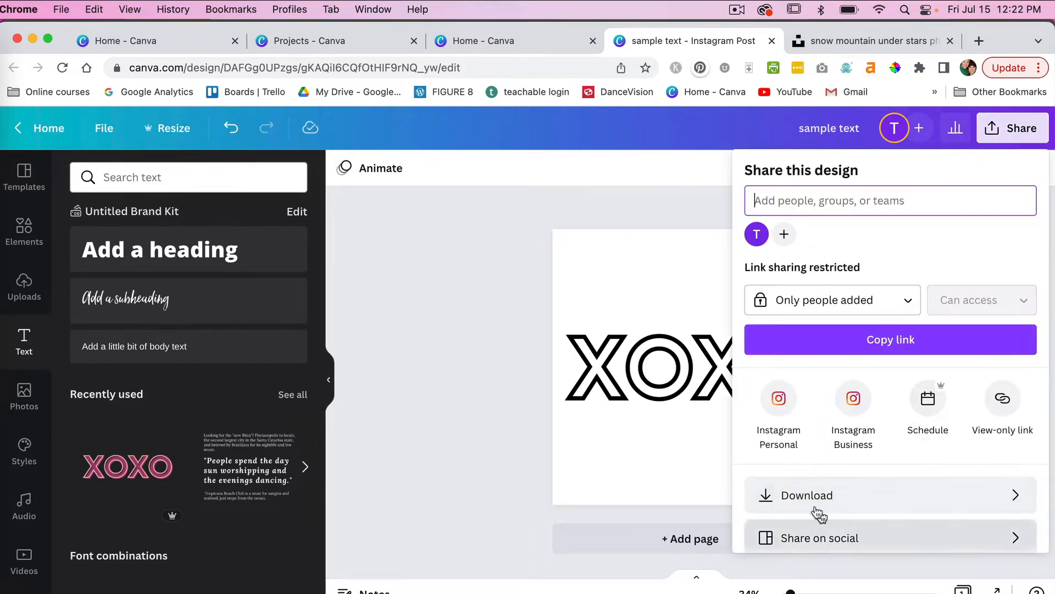
left_click(902, 497)
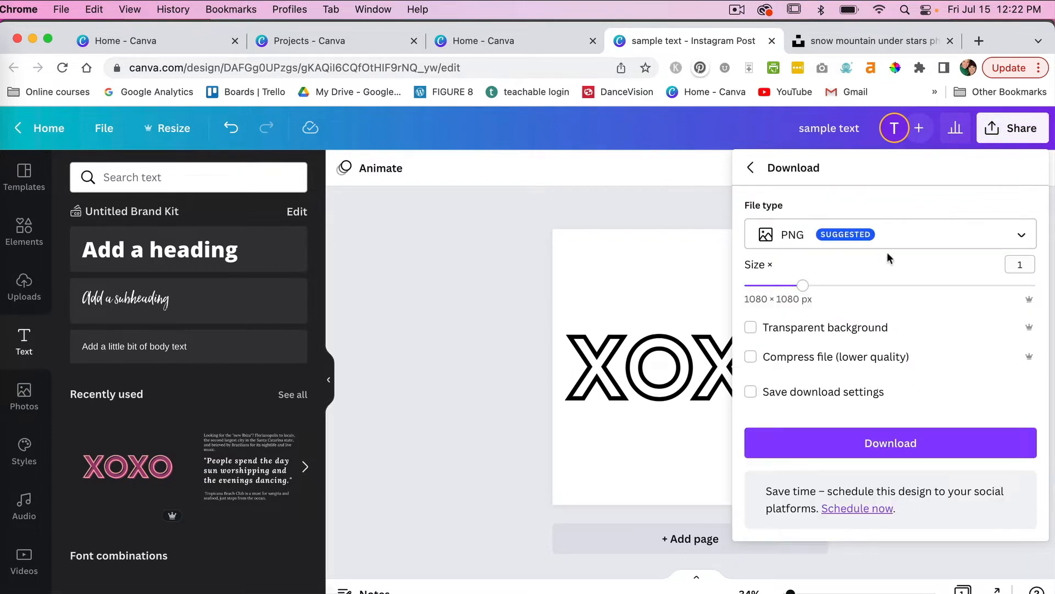
left_click(909, 238)
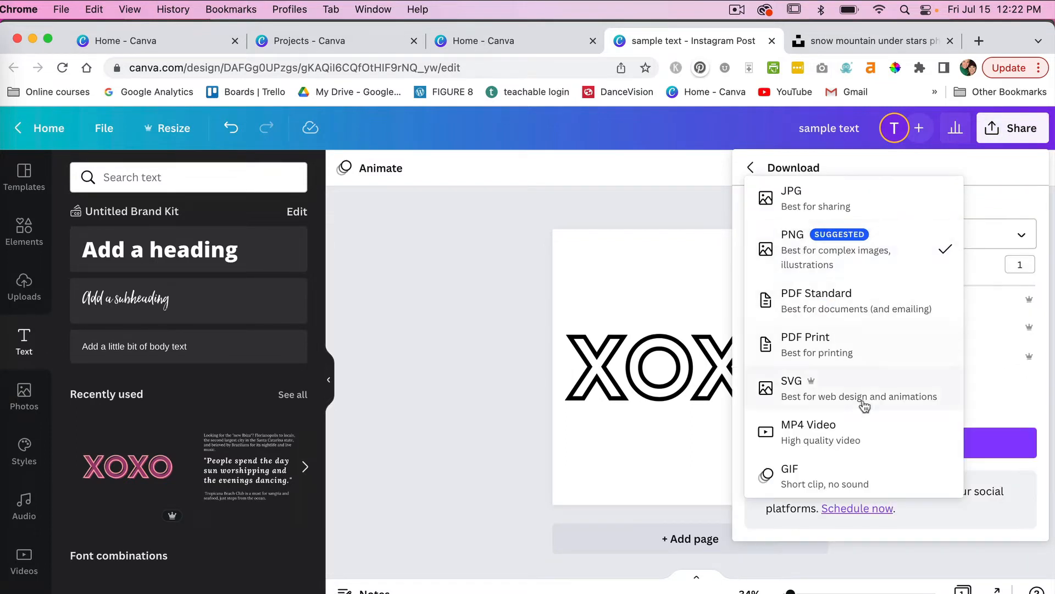
left_click(919, 386)
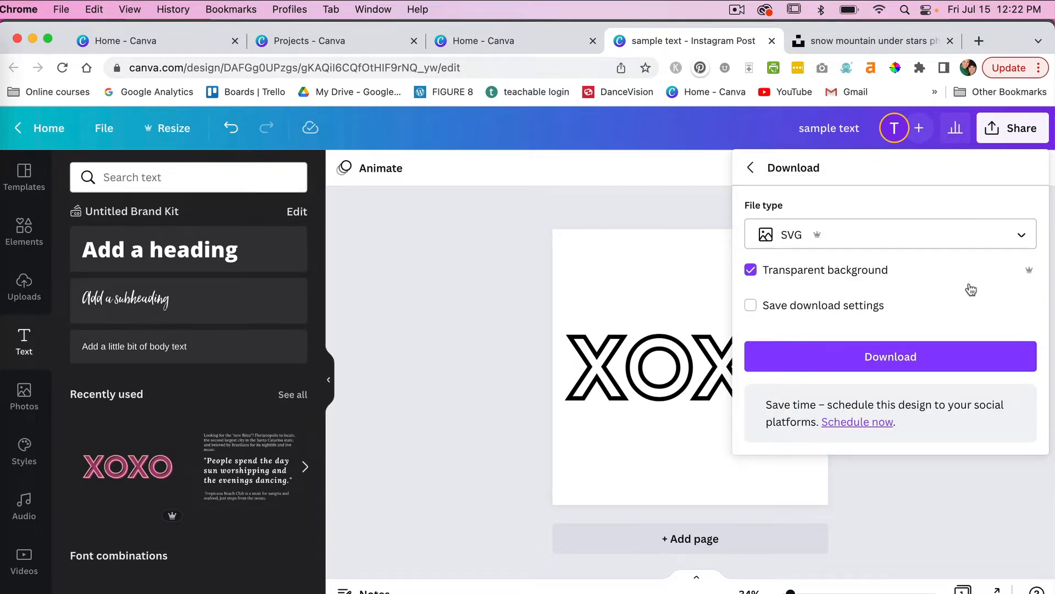
left_click(938, 358)
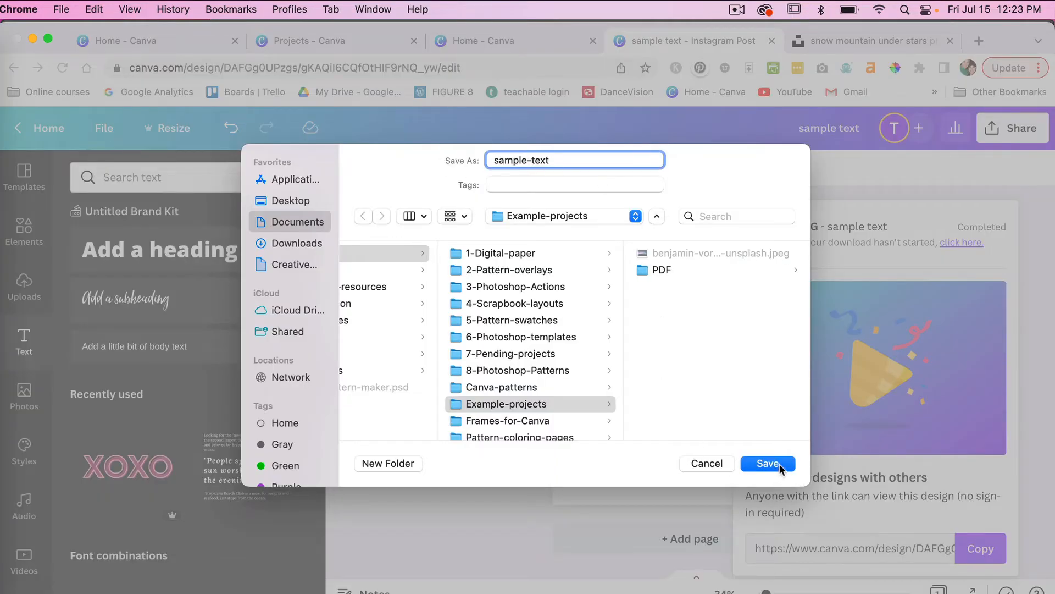
left_click(768, 464)
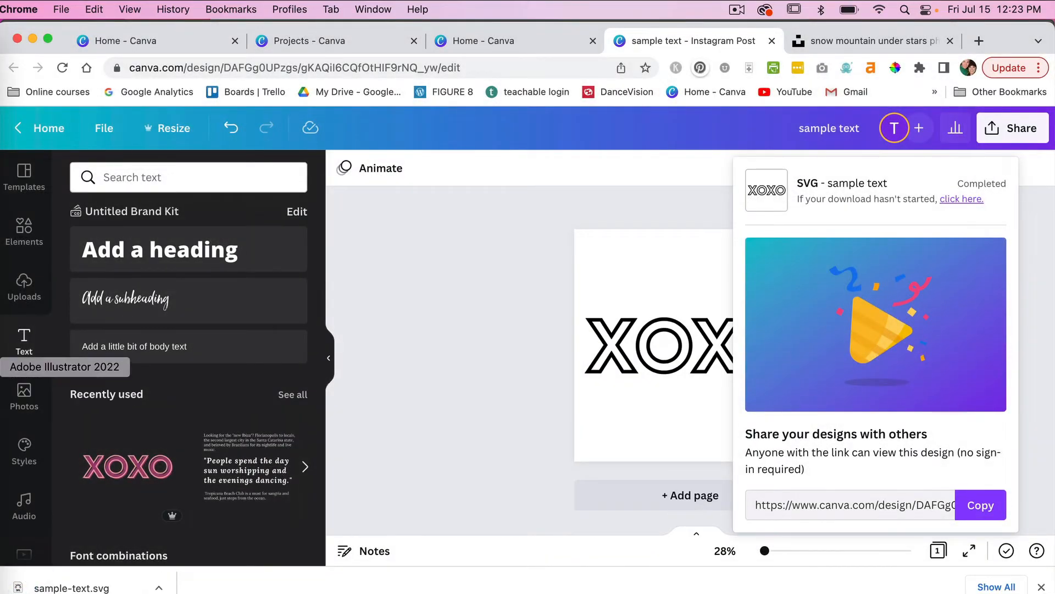
- Switch to Adobe Illustrator and open sample-text.svg from the Example-projects folder
left_click(1, 367)
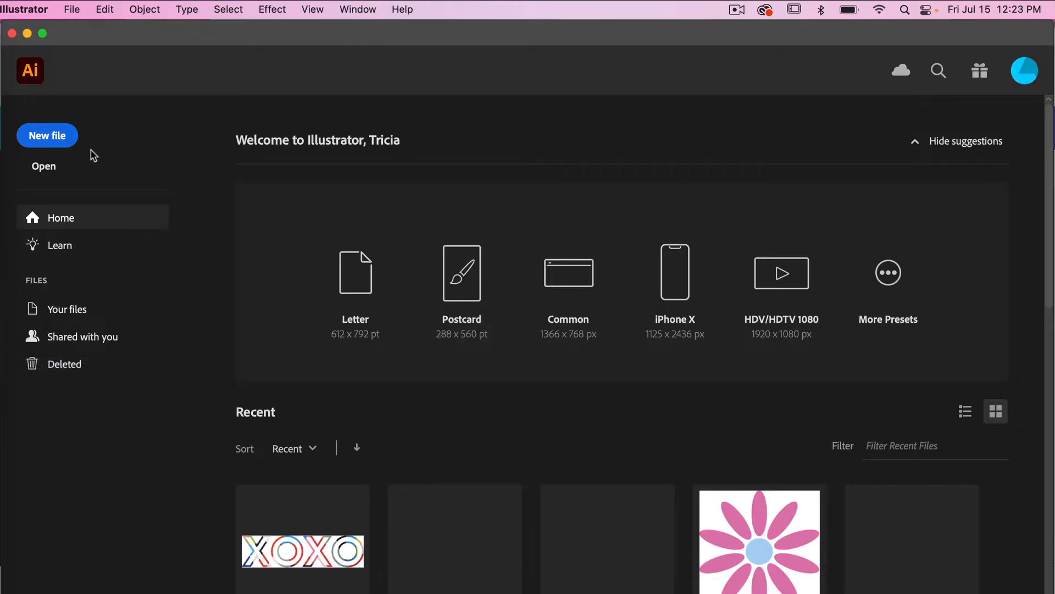
left_click(42, 167)
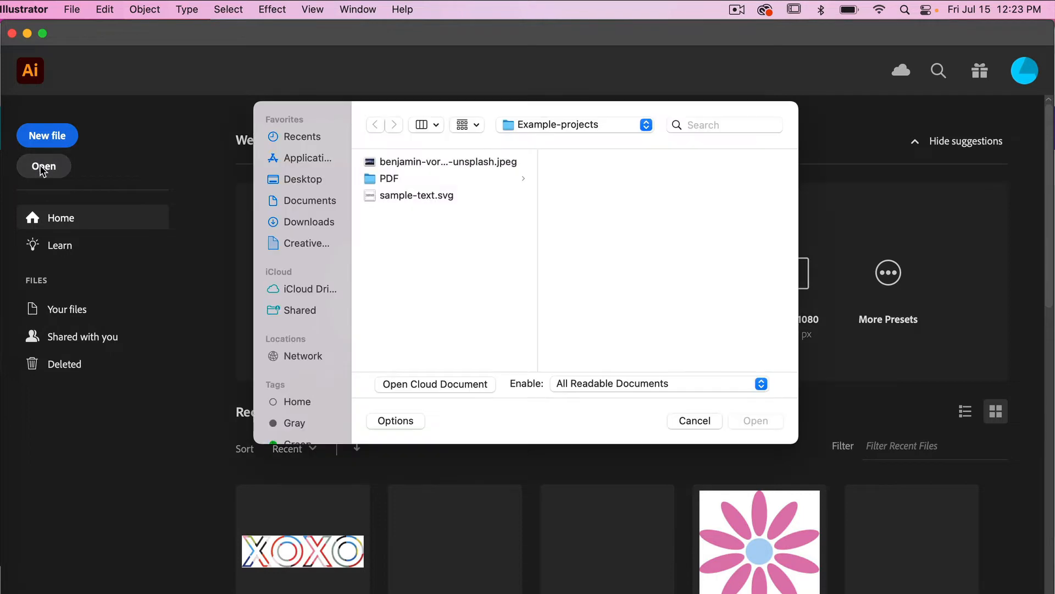
left_click(415, 196)
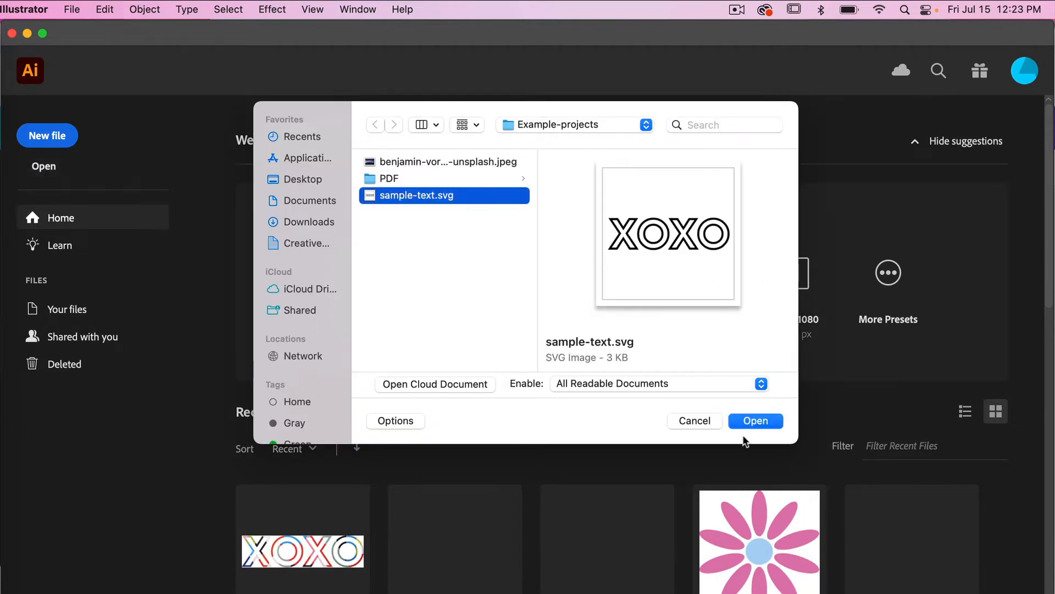
left_click(756, 420)
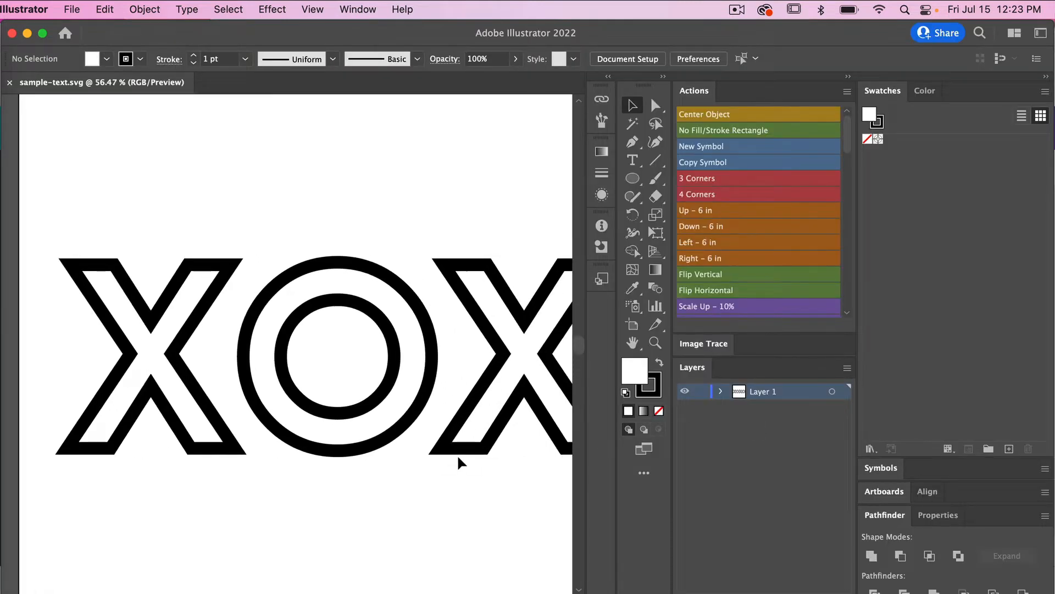
- Fit the whole XOXO lettering in view and expand Layer 1 to reveal its contents
key("super+minus")
key("super+minus")
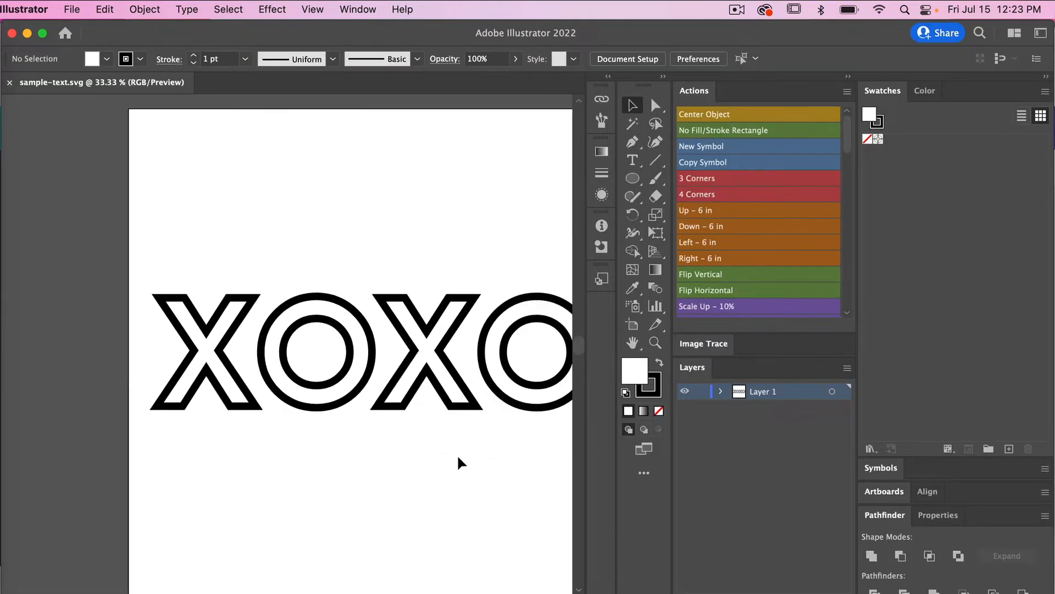
scroll(458, 457, "right", 2)
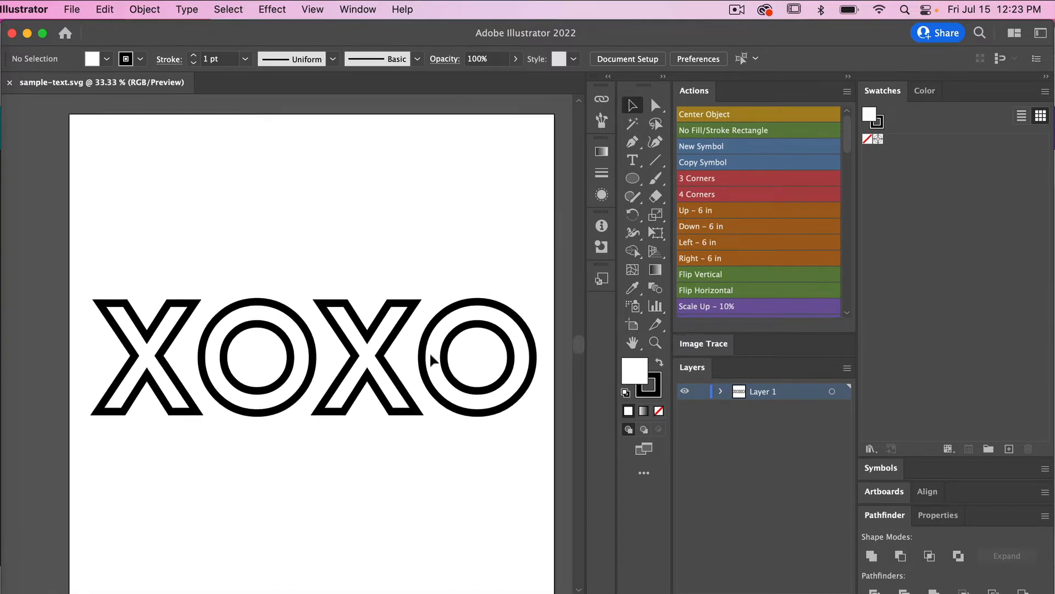
left_click(721, 391)
scroll(459, 360, "right", 2)
scroll(460, 360, "down", 2)
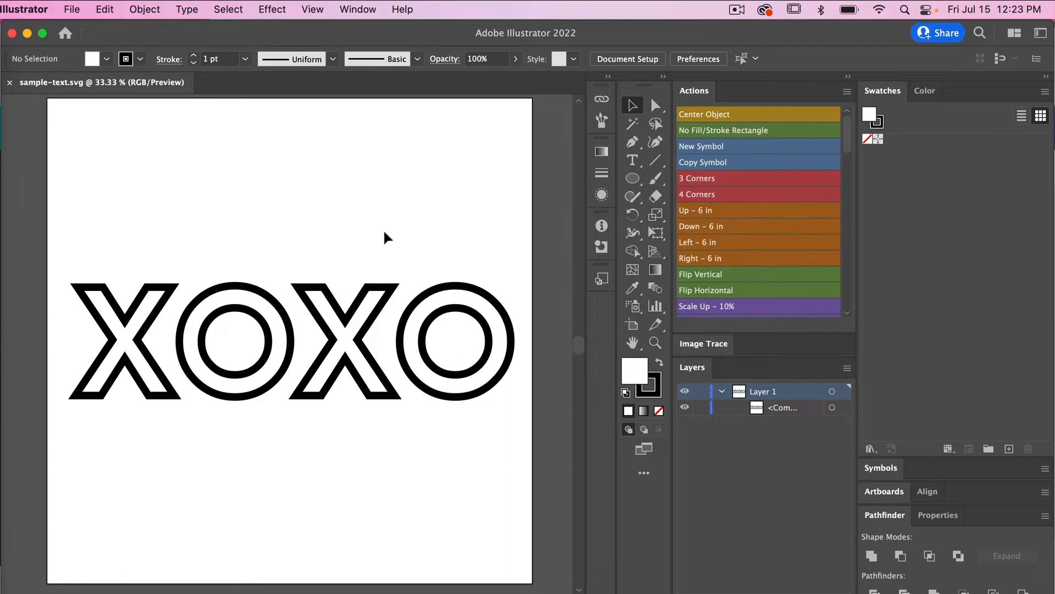
- Place the mountain night-sky JPEG from Example-projects as a linked image over the XOXO lettering
left_click(72, 10)
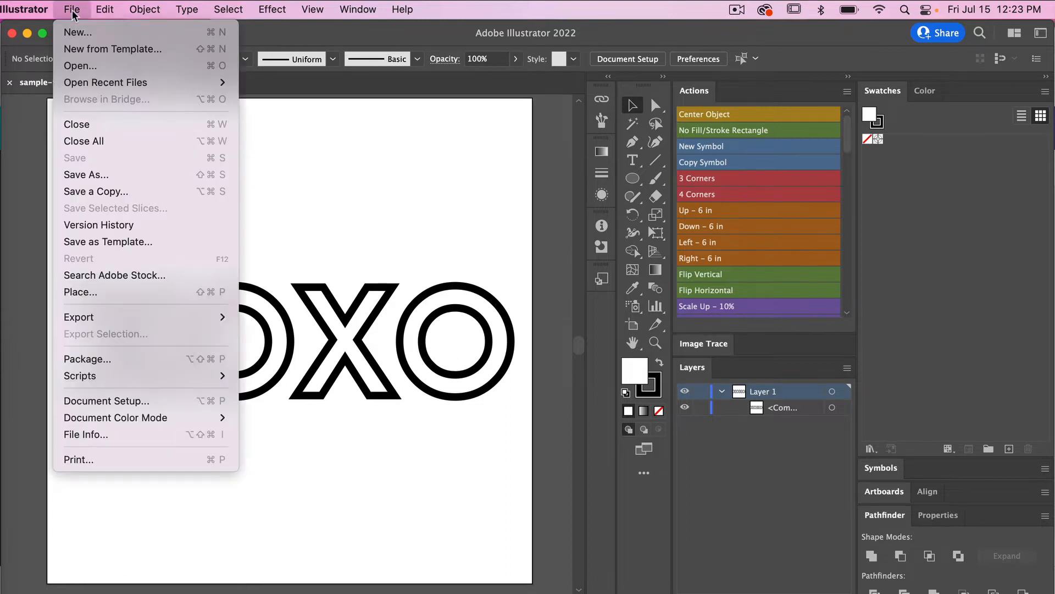
left_click(86, 294)
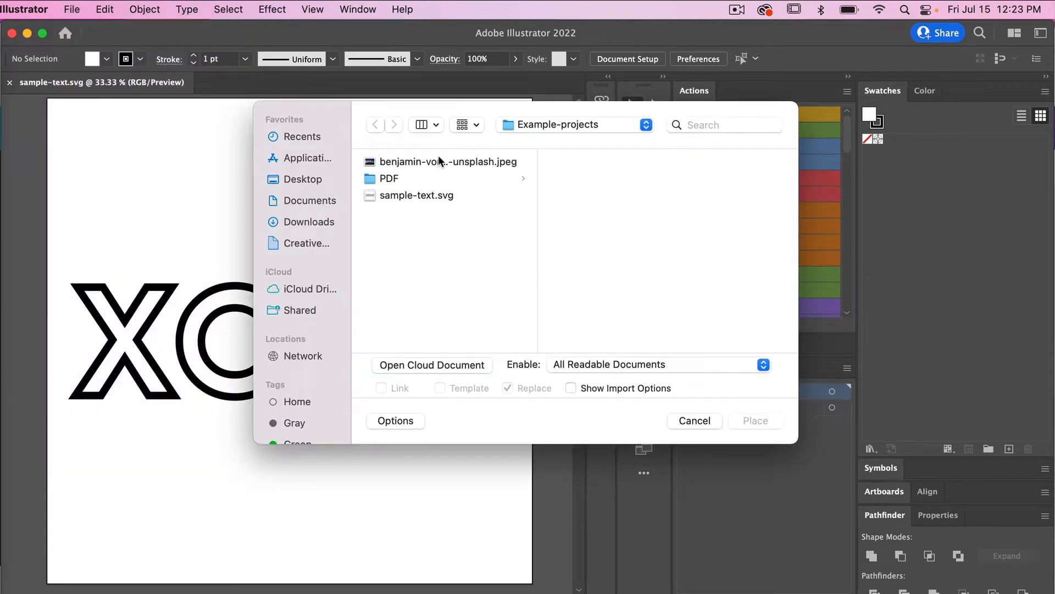
left_click(440, 162)
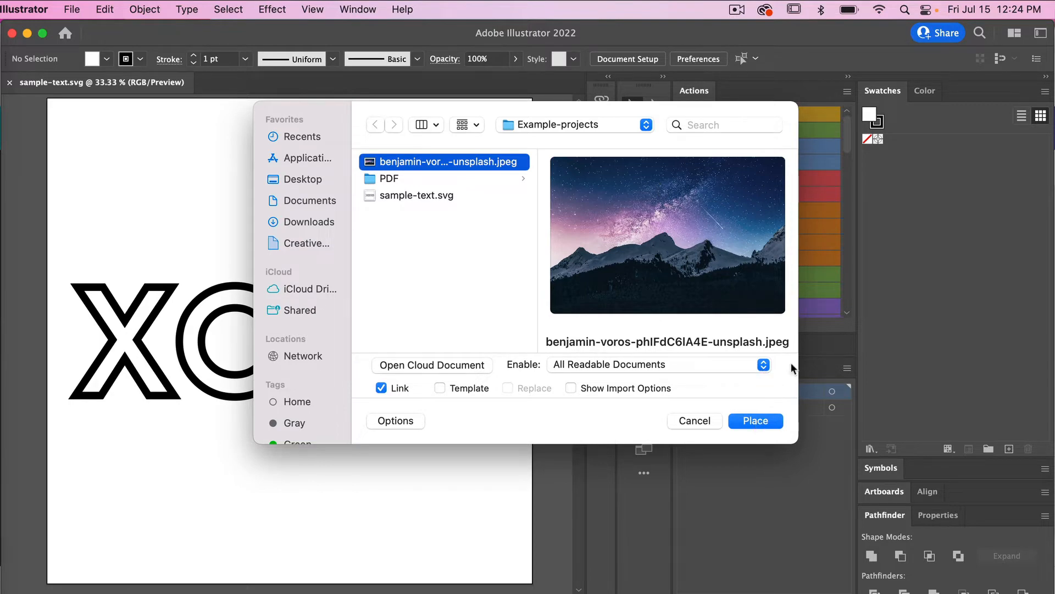
left_click(763, 421)
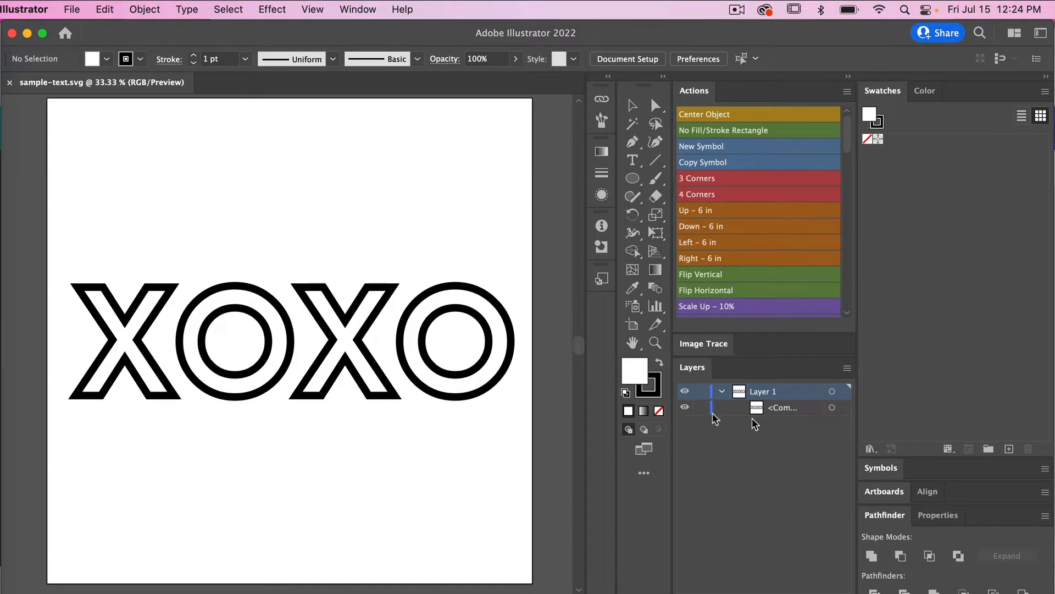
left_click_drag(58, 212, 502, 437)
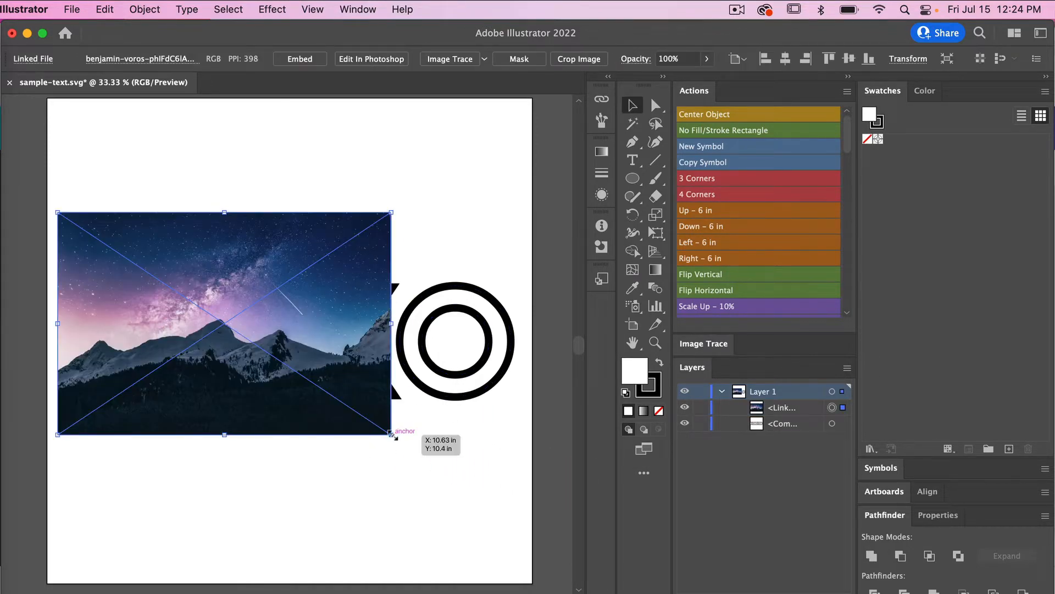
- Enlarge the placed photo until it covers all the XOXO lettering, and select its entry within Layer 1
left_click_drag(392, 436, 524, 525)
scroll(342, 428, "left", 3)
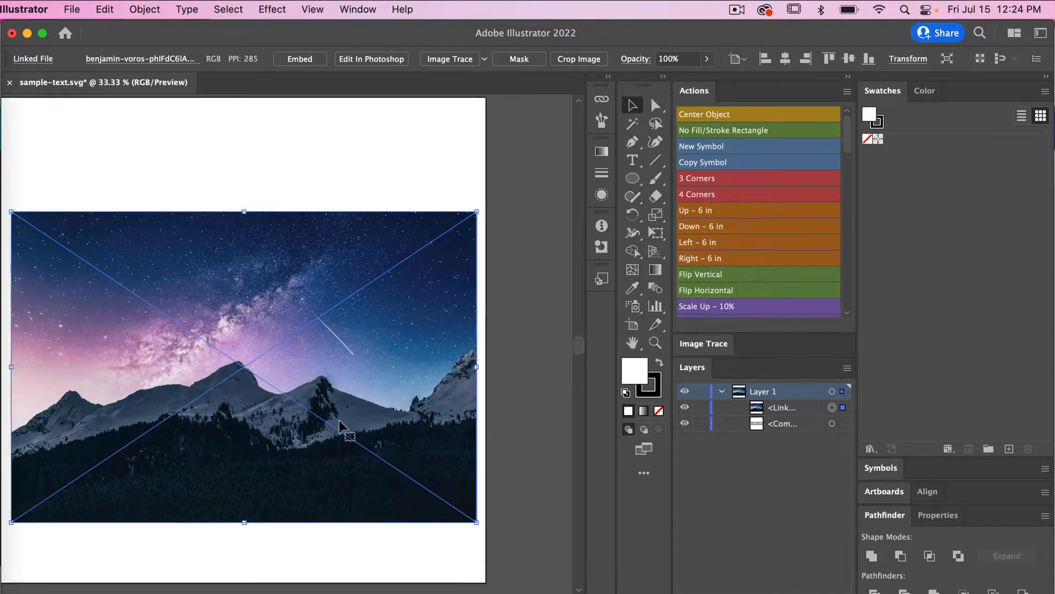
scroll(342, 428, "down", 1)
left_click(792, 410)
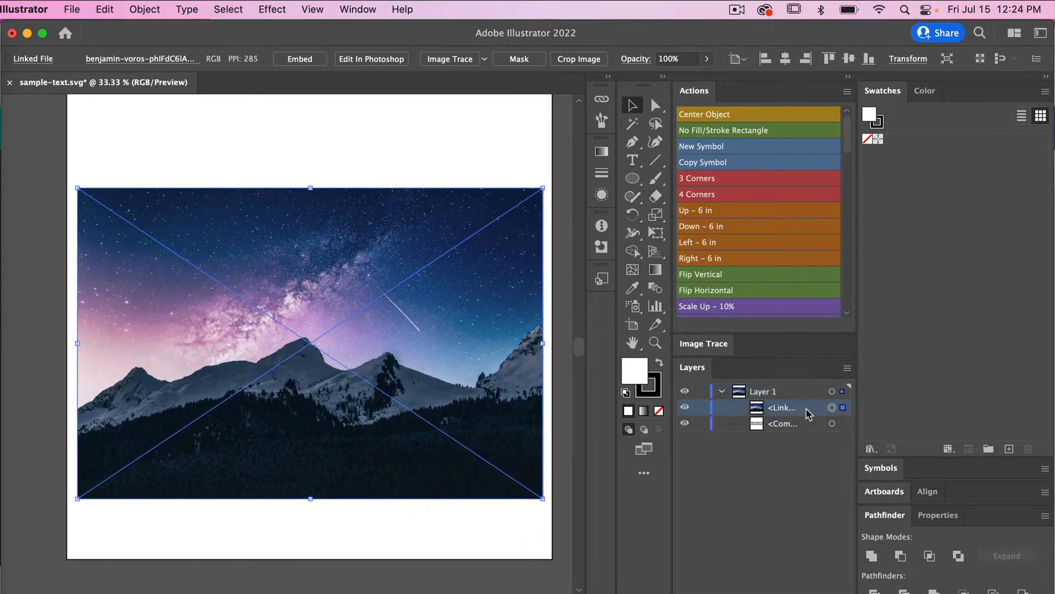
- Move the linked photo below the XOXO compound path in Layer 1, and select both objects together
left_click_drag(793, 412, 798, 431)
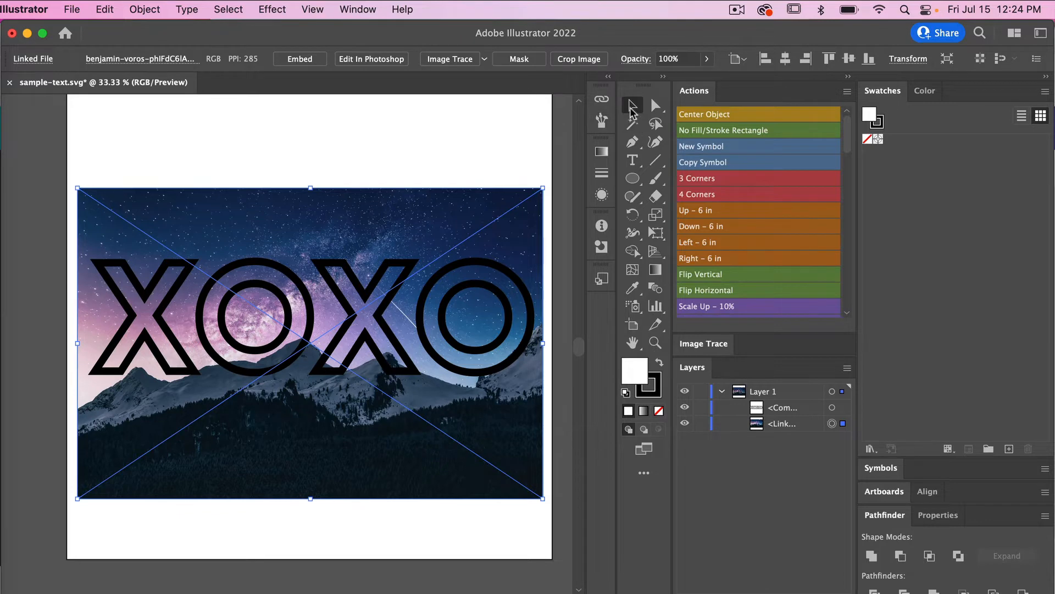
left_click(36, 163)
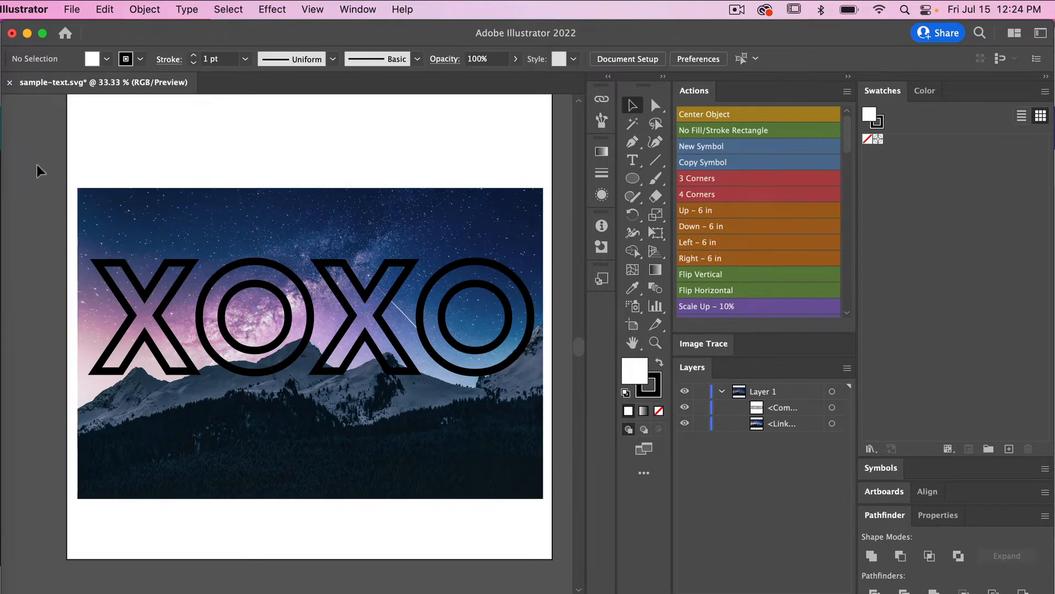
left_click_drag(341, 390, 556, 523)
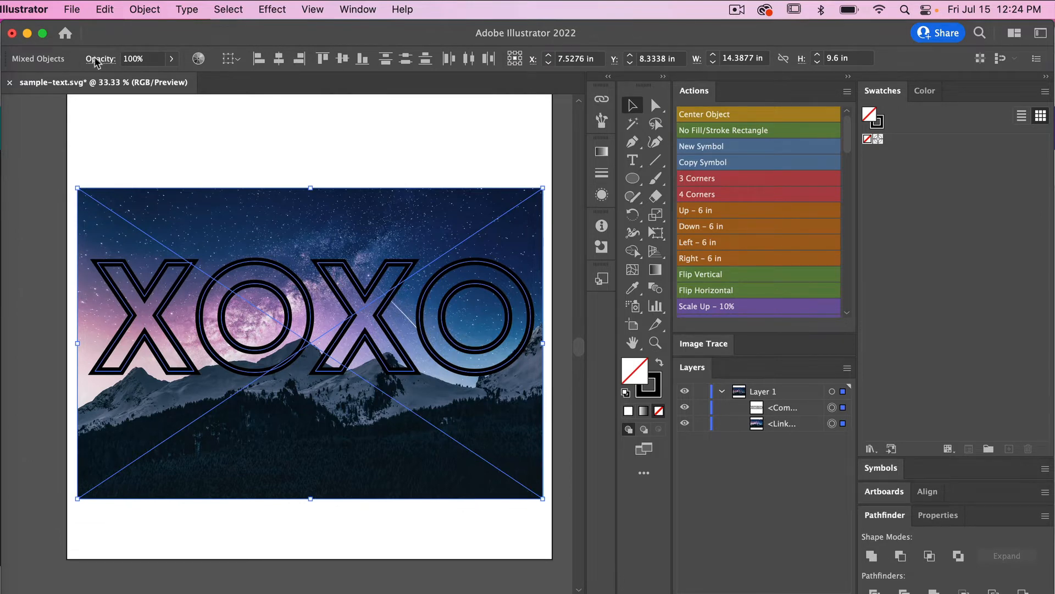
- Try clipping the photo with the unexpanded XOXO lettering, and release the clipping mask again
left_click(146, 11)
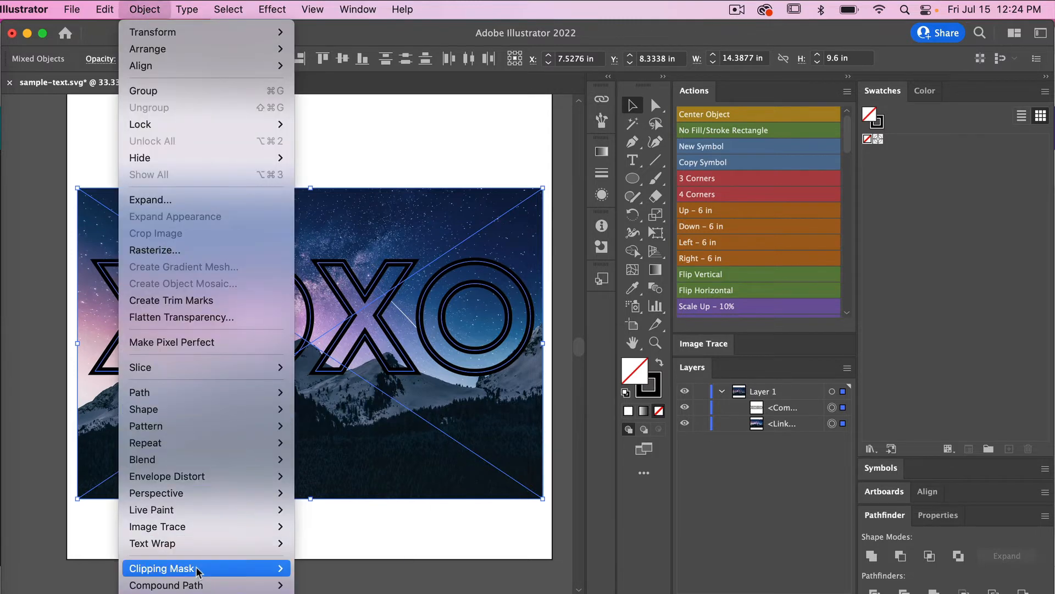
mouse_move(258, 568)
left_click(317, 575)
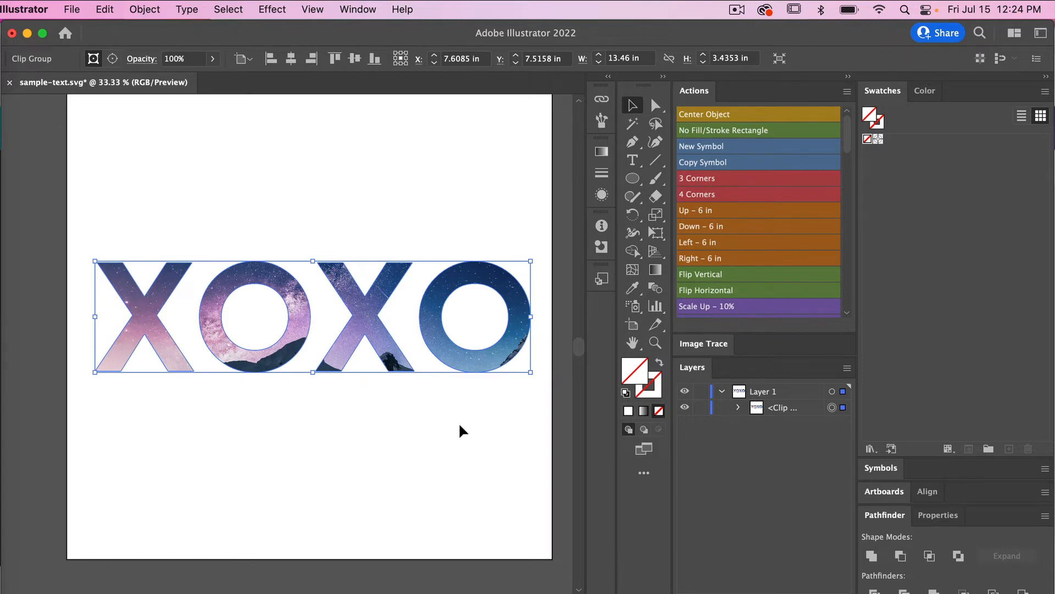
key("super+alt+7")
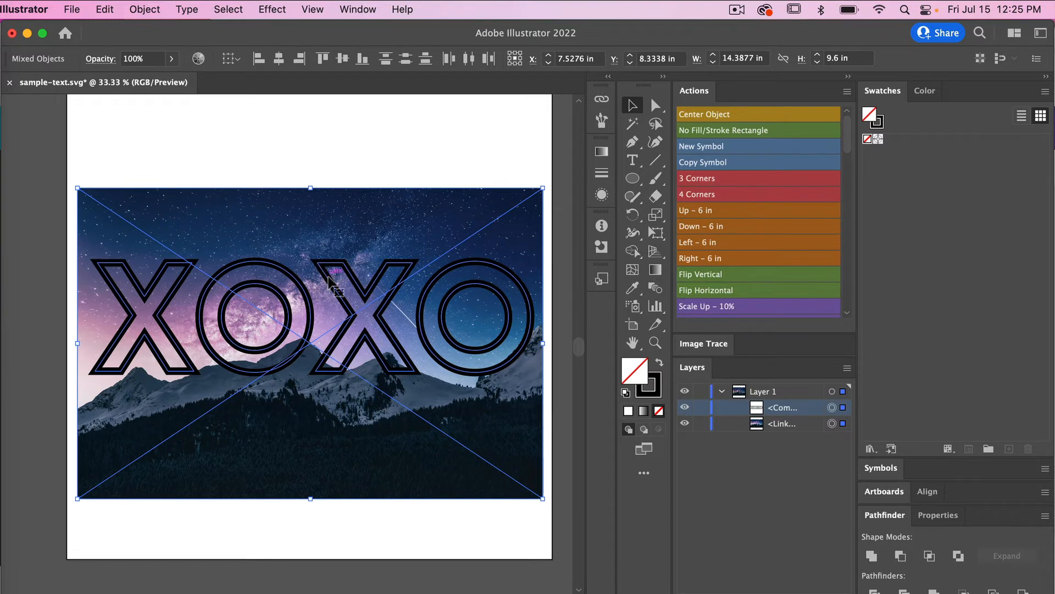
- Expand the fill and stroke of the selected XOXO lettering into filled outline shapes
left_click(146, 9)
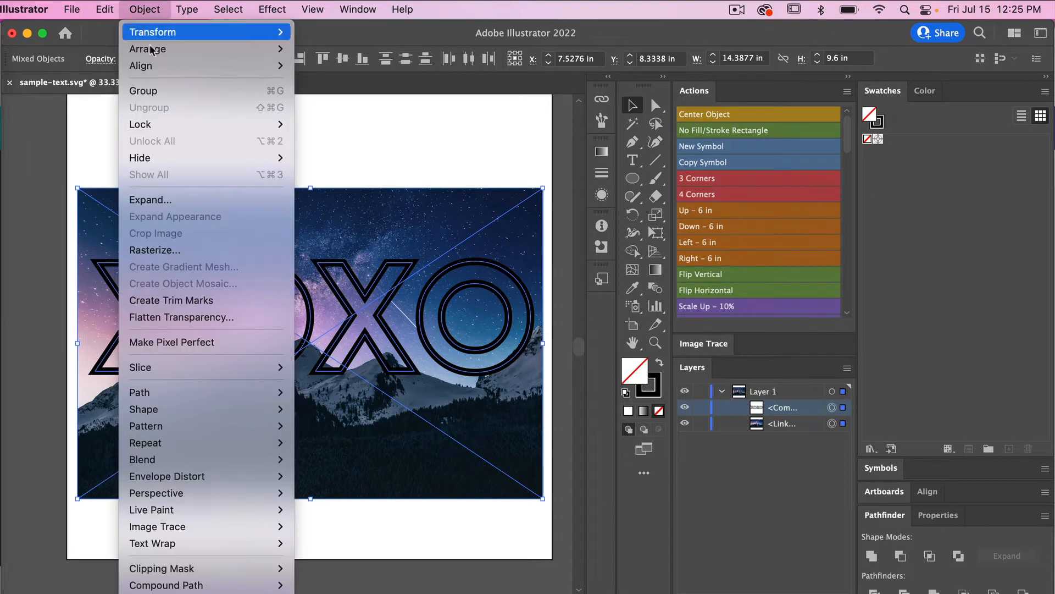
left_click(168, 202)
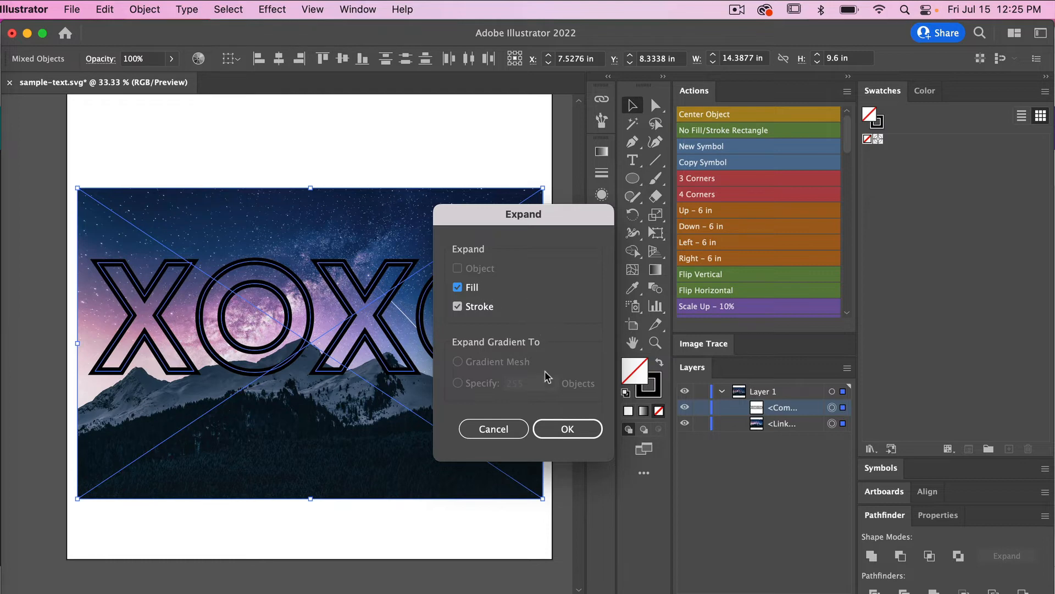
left_click(567, 428)
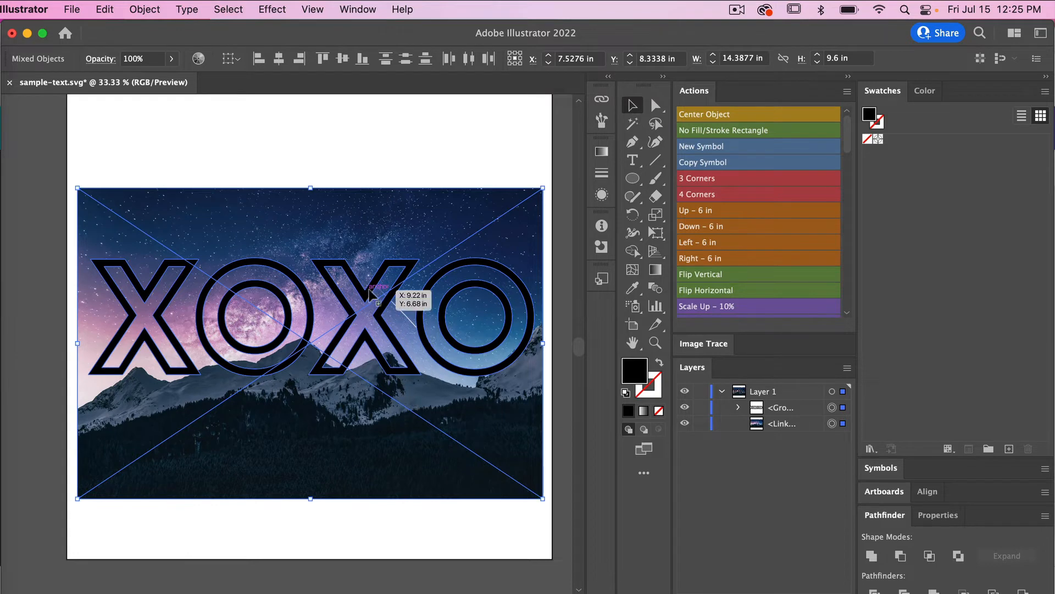
- Select all the artwork and make a clipping mask so the photo fills only the expanded XOXO outlines
left_click(46, 144)
scroll(482, 516, "right", 5)
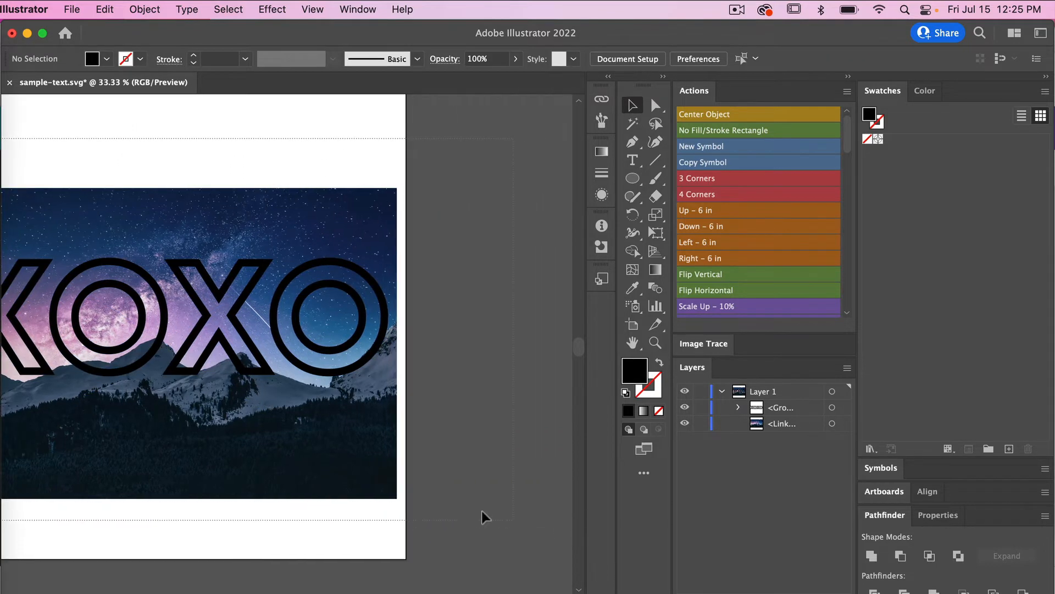
key("super+a")
scroll(433, 514, "left", 5)
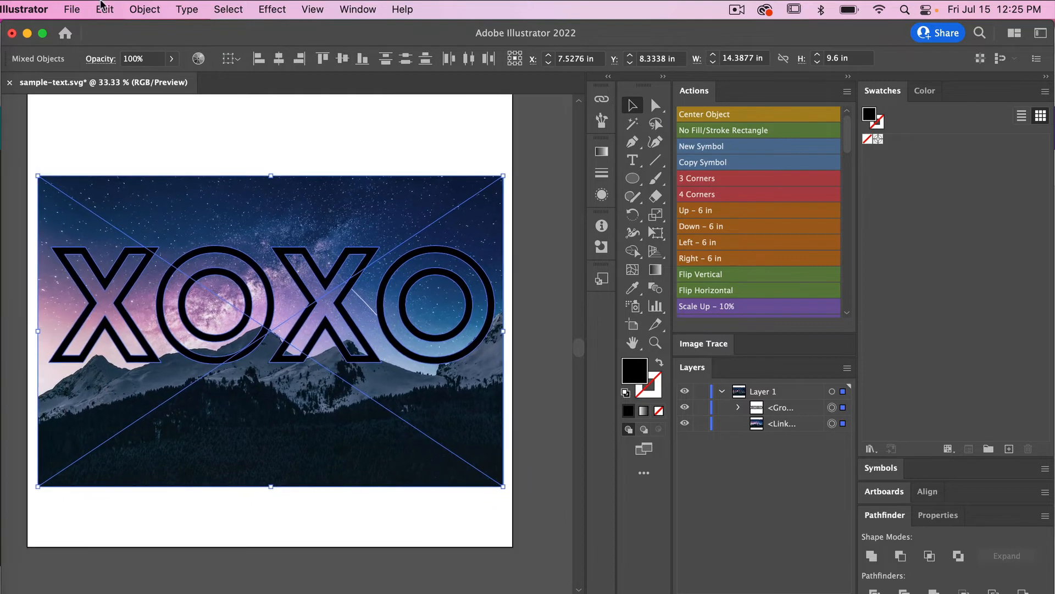
left_click(145, 10)
mouse_move(196, 567)
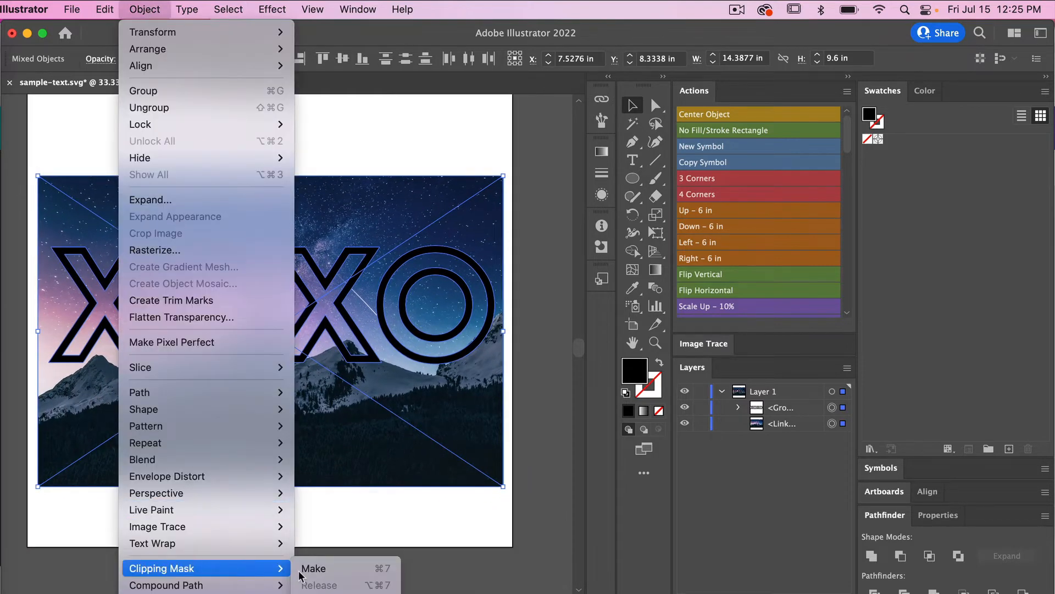
left_click(332, 570)
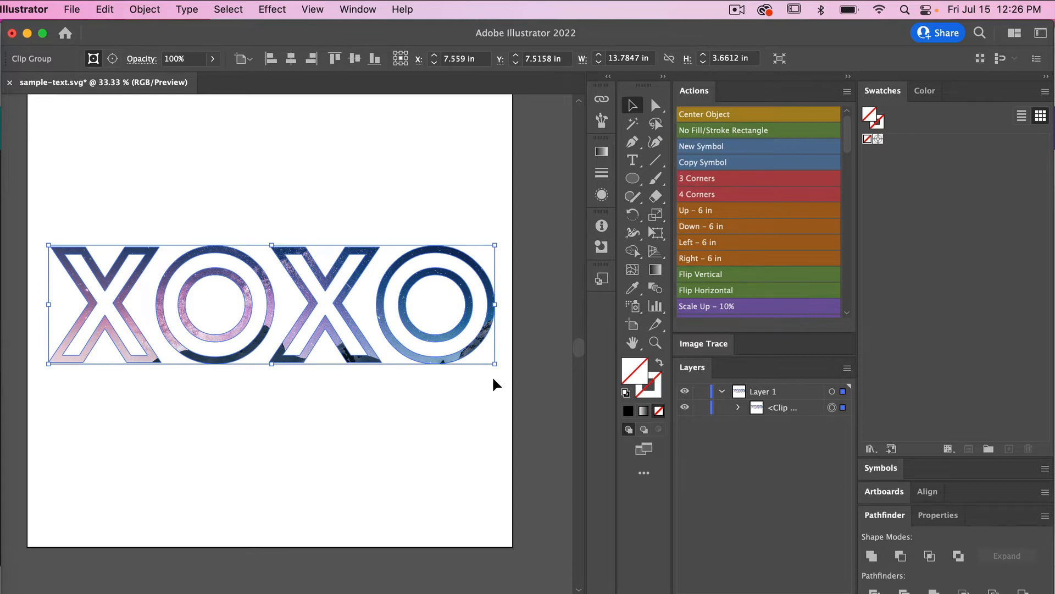
- Show the Asset Export panel and add the clipped XOXO artwork to it as an asset
left_click(357, 11)
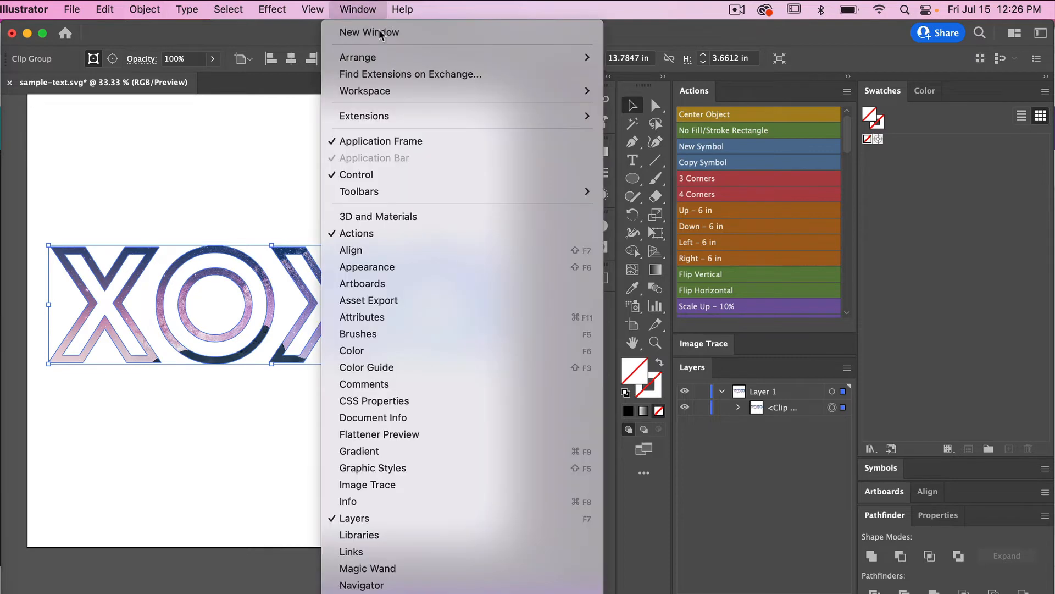
left_click(417, 305)
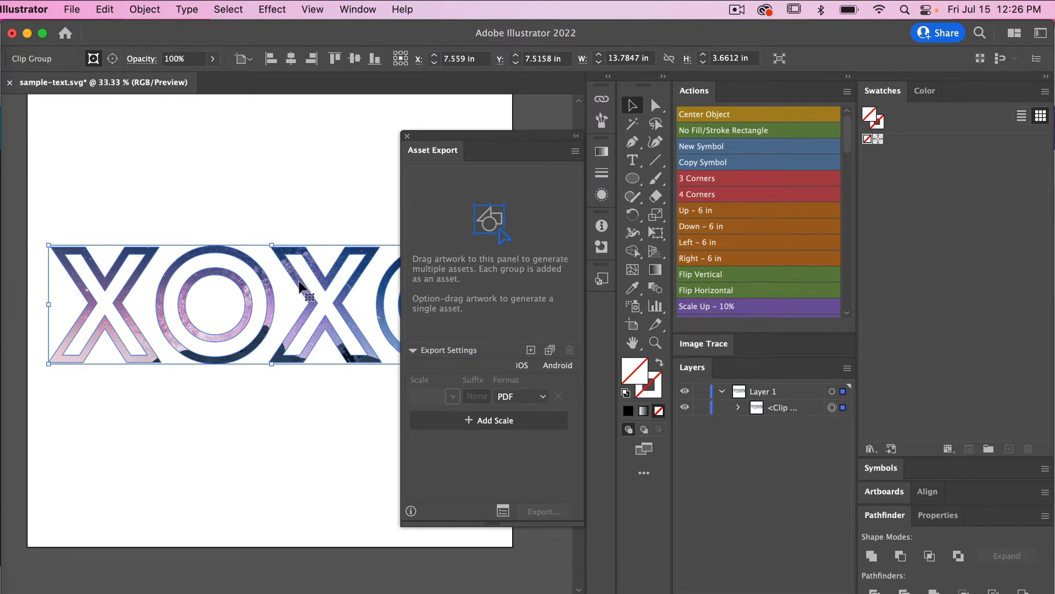
left_click_drag(300, 286, 506, 209)
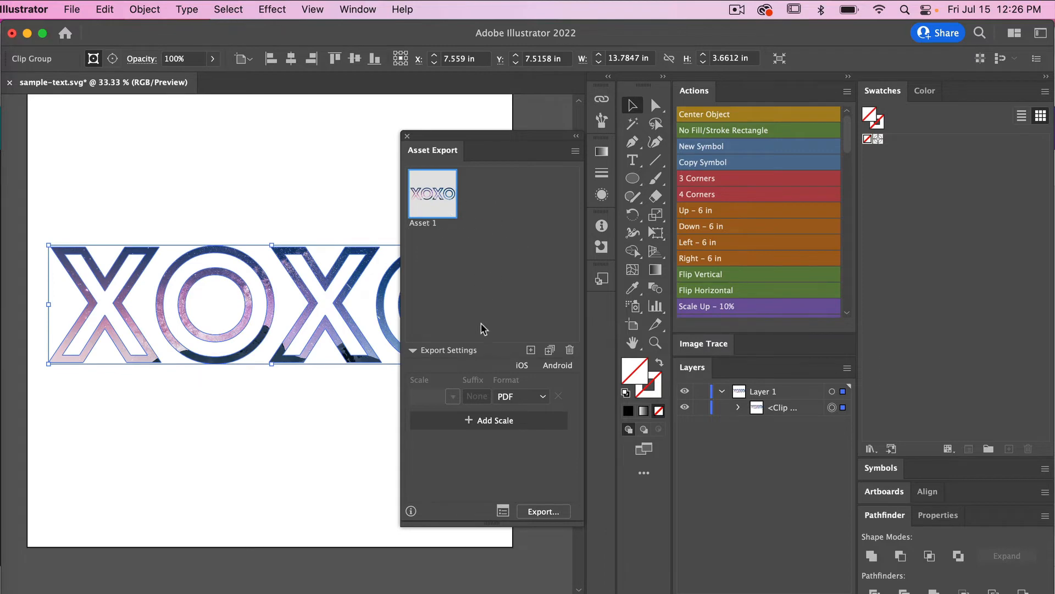
- Rename the collected XOXO export asset as love-letters
double_click(428, 225)
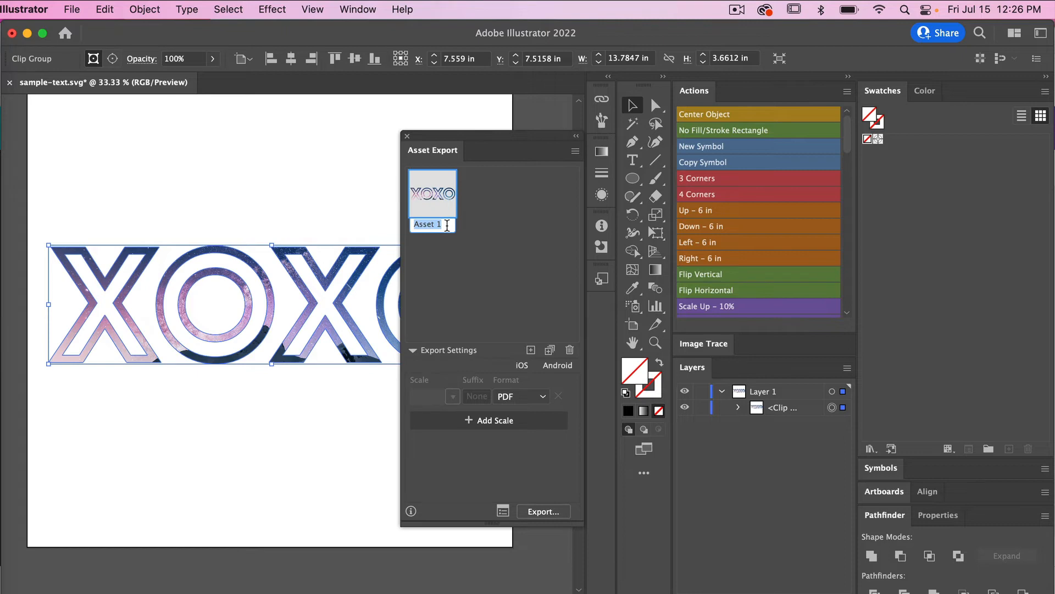
key("BackSpace")
type("love-letters")
left_click(519, 225)
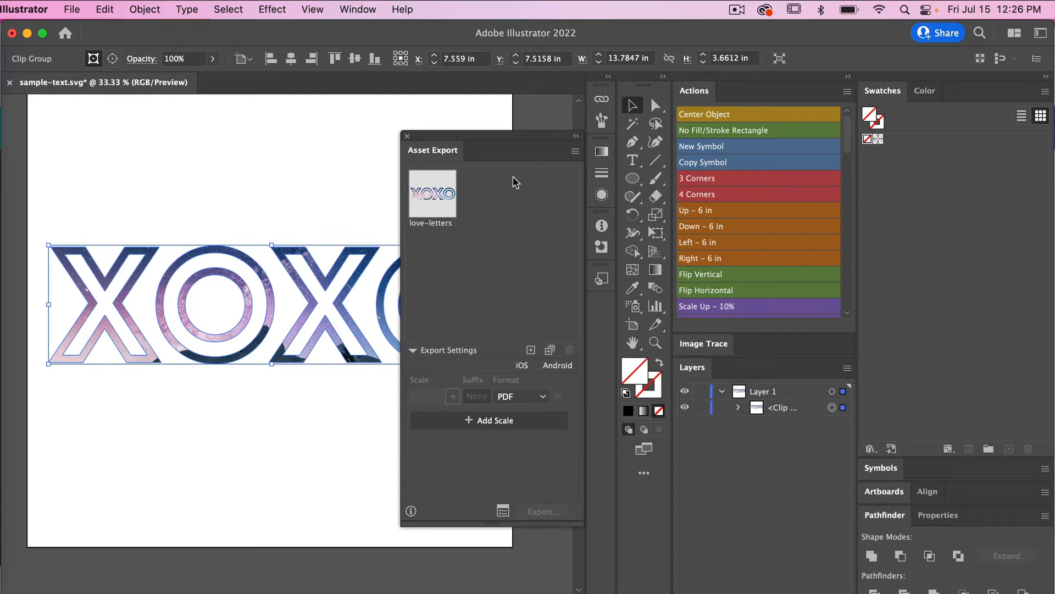
- Export the love-letters asset in PDF format to the Example-projects folder
left_click(539, 396)
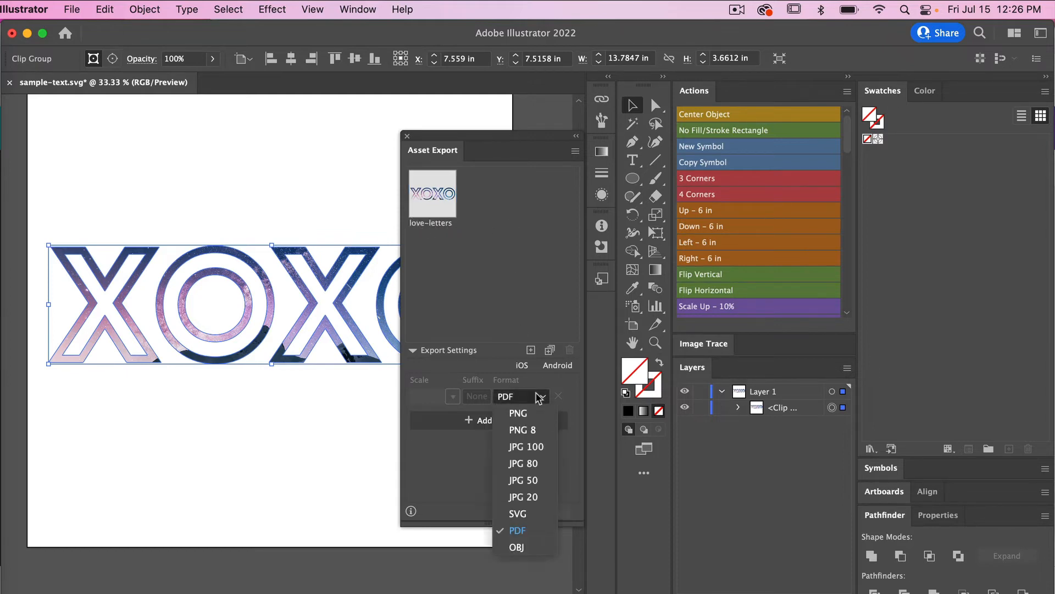
left_click(535, 531)
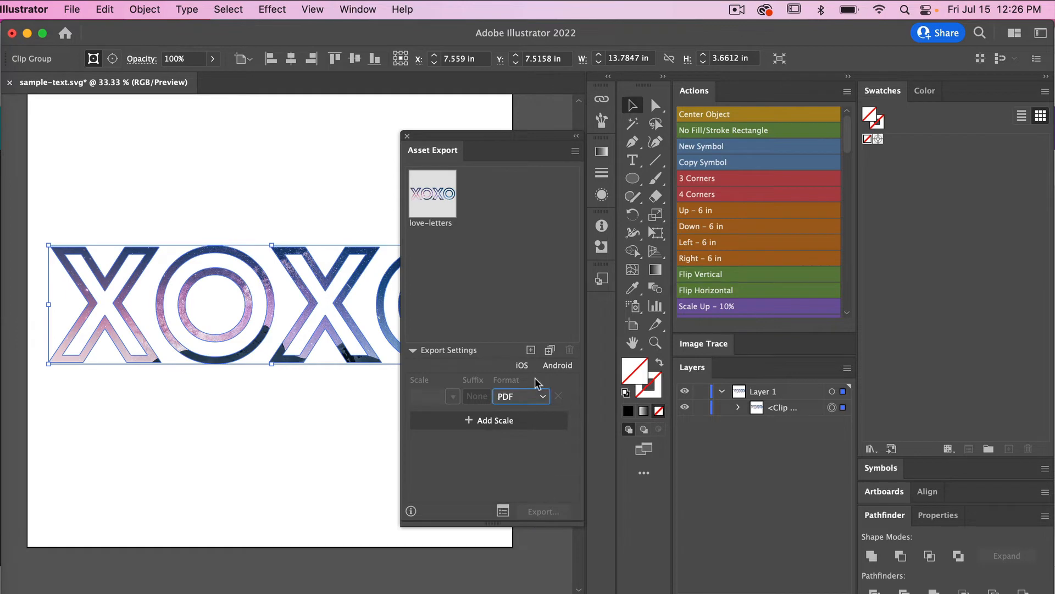
left_click(442, 198)
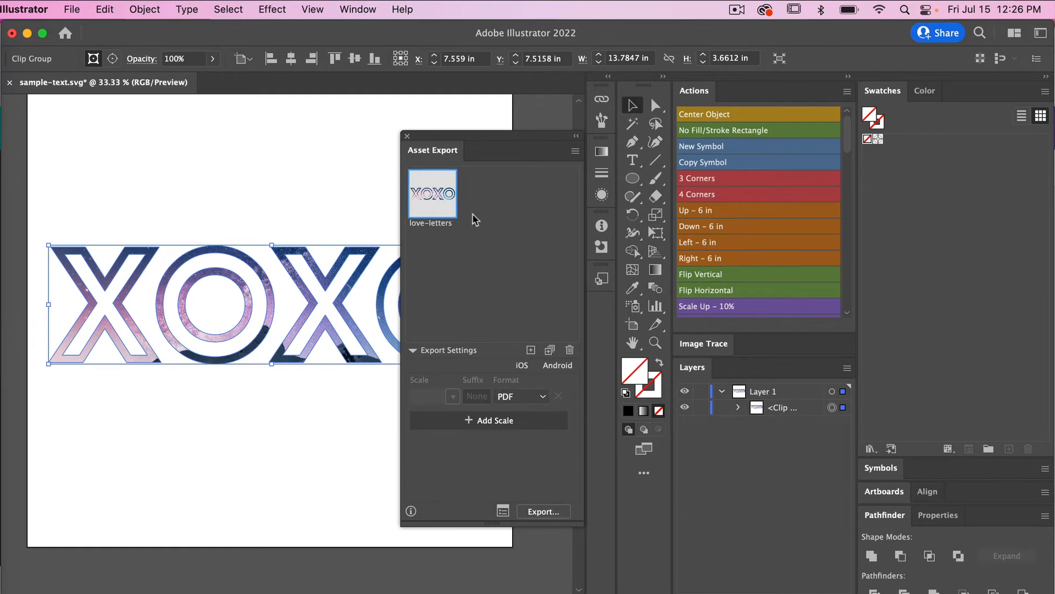
left_click(563, 513)
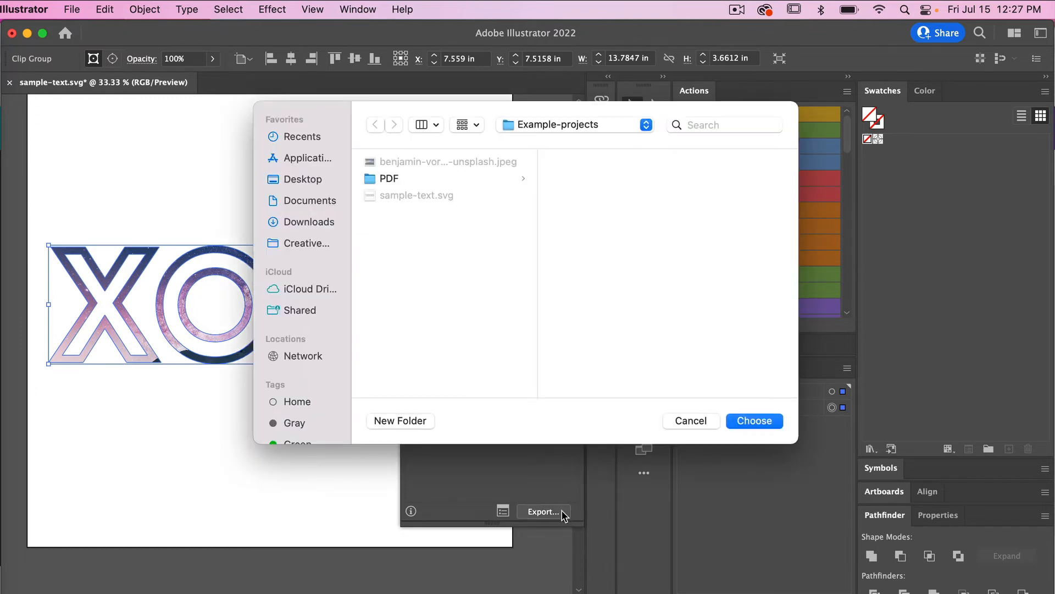
left_click(756, 420)
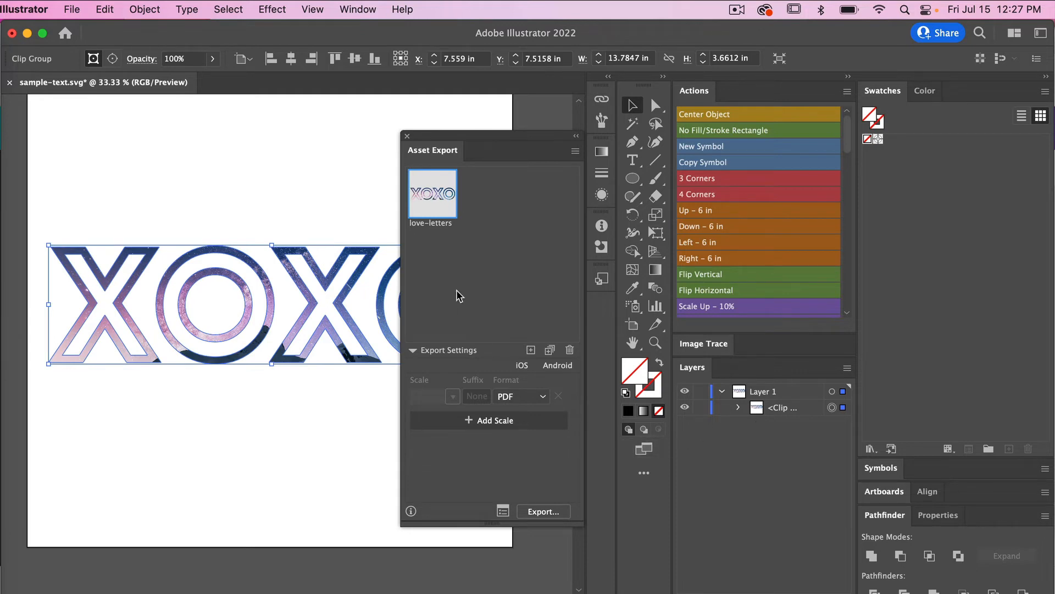
- Switch to Canva in Chrome, leave the sample text design, and open the Projects page
key("super+Tab")
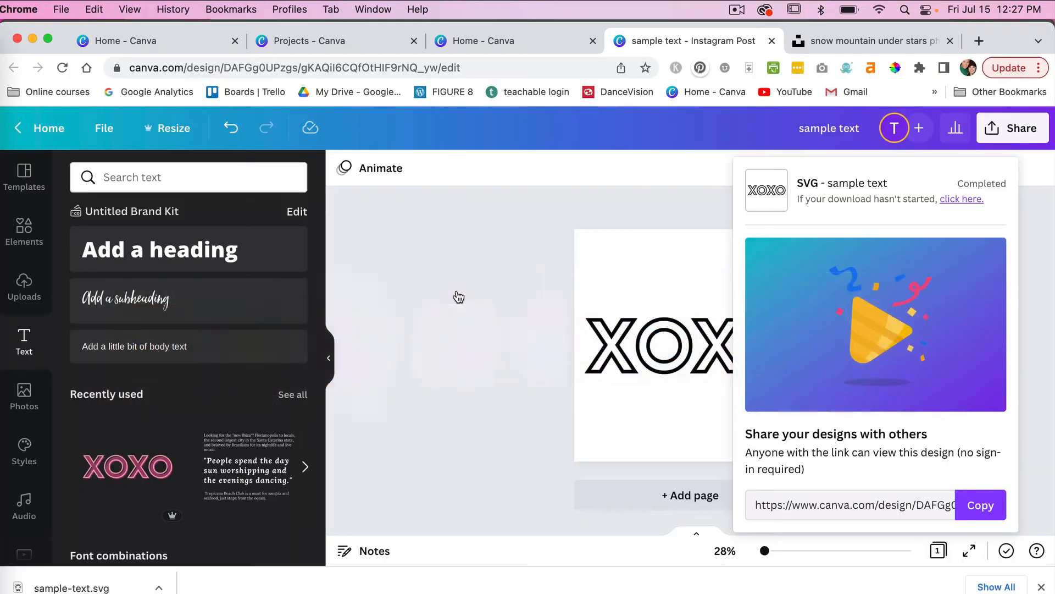
left_click(552, 227)
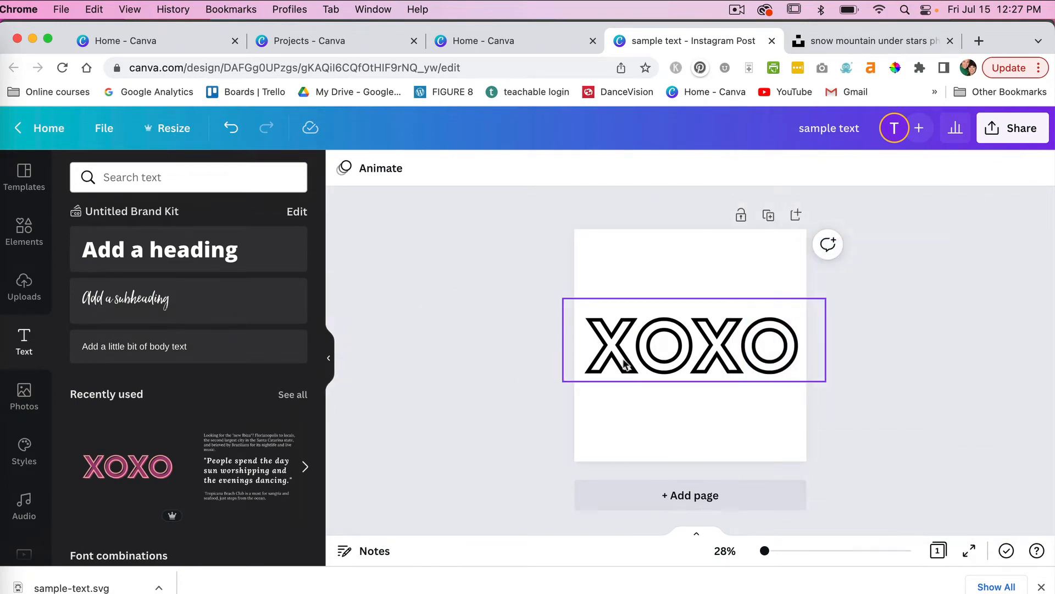
left_click(23, 285)
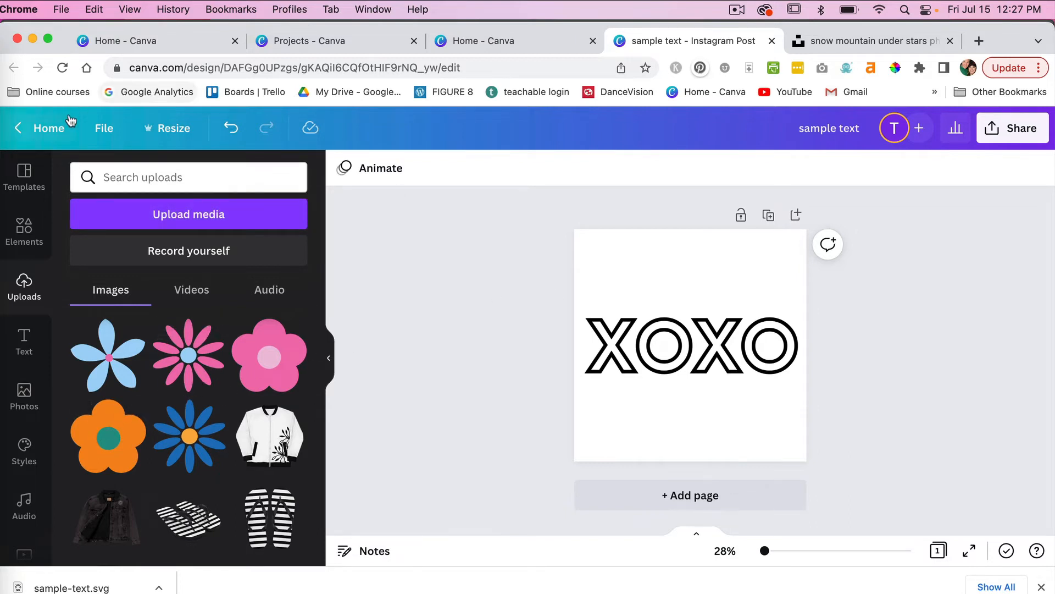
left_click(37, 129)
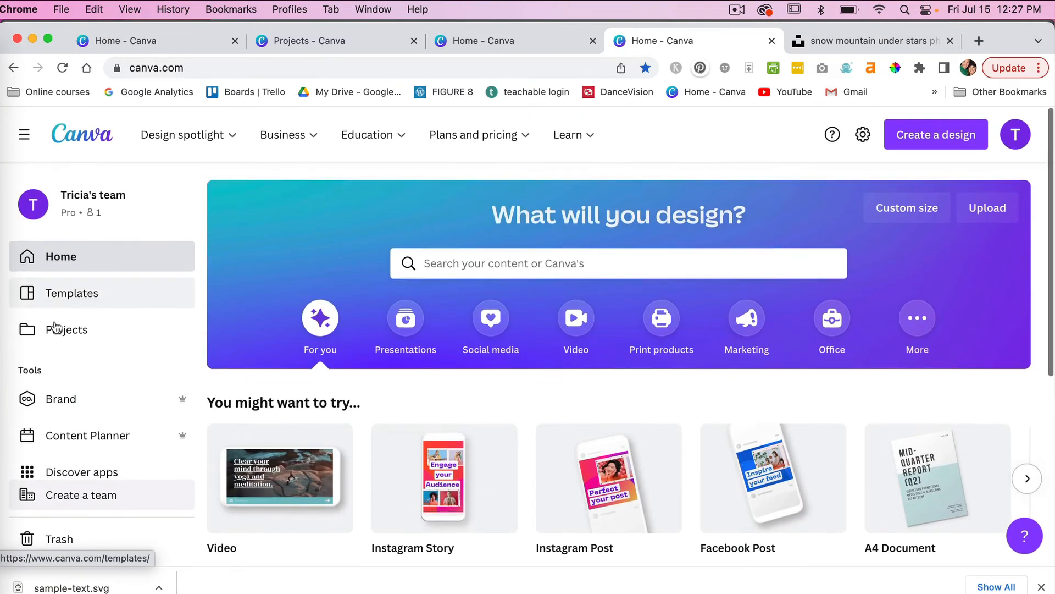
left_click(68, 329)
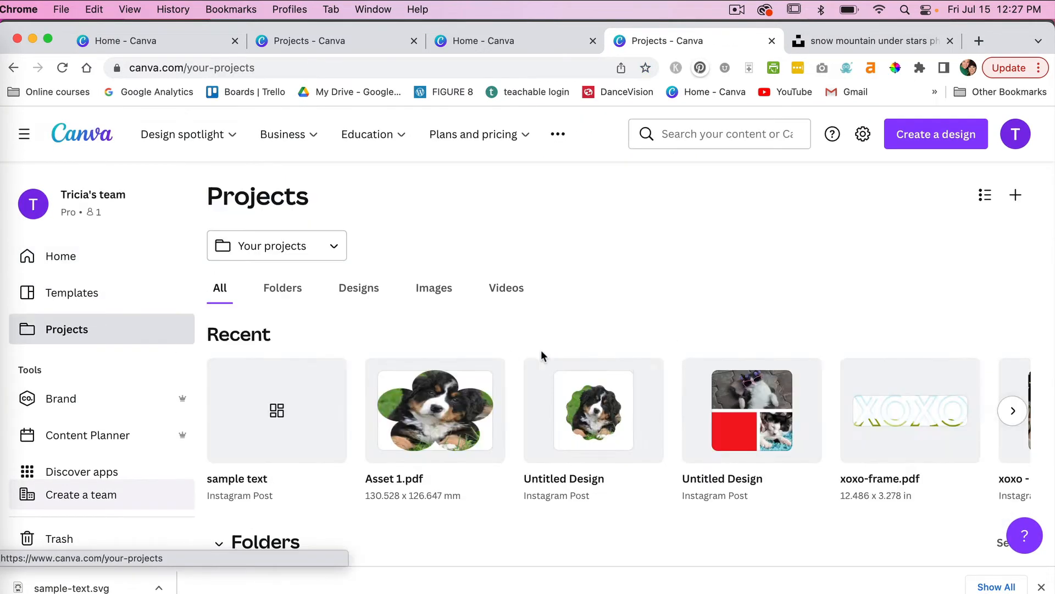
- Upload love-letters.pdf from the PDF folder to the Canva projects
left_click(1016, 197)
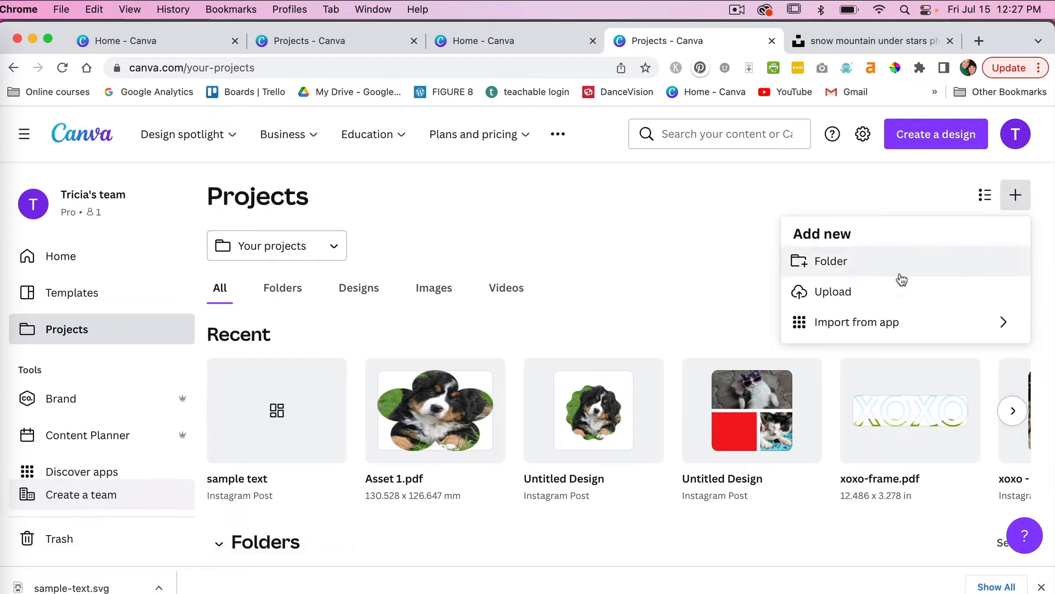
left_click(833, 293)
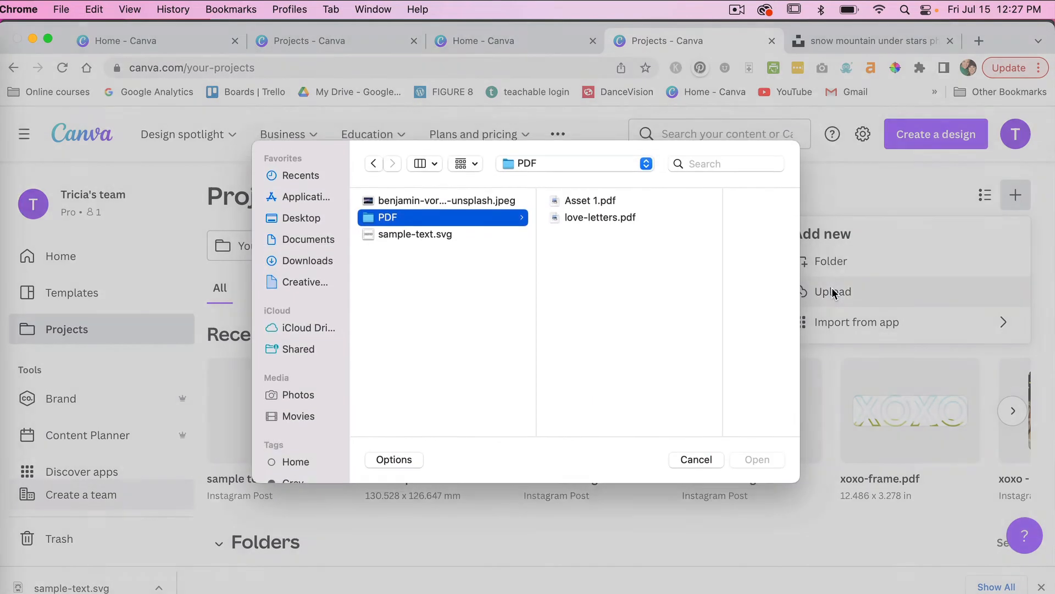
left_click(594, 220)
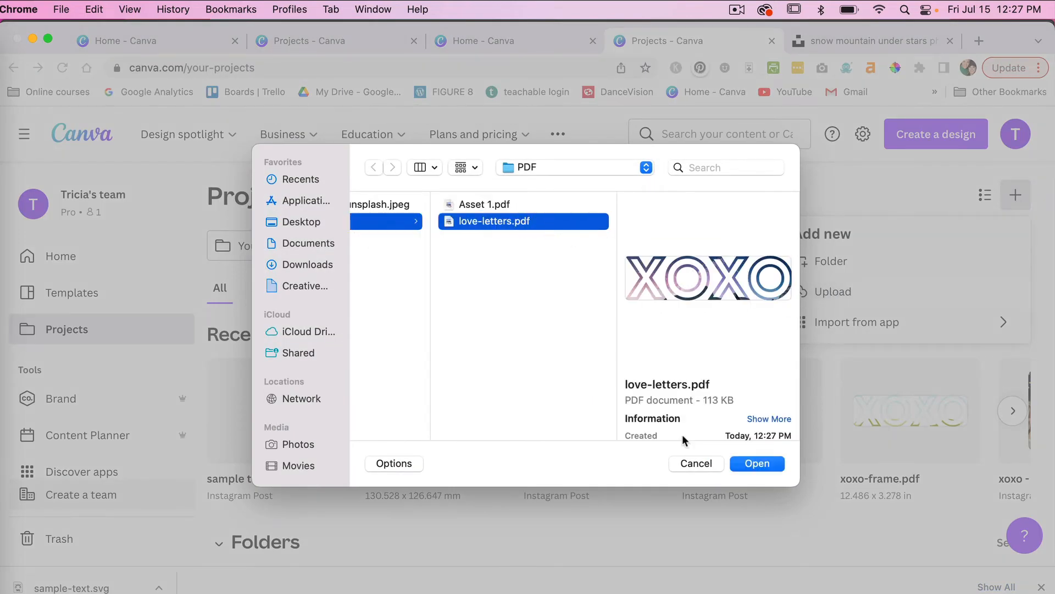
left_click(761, 464)
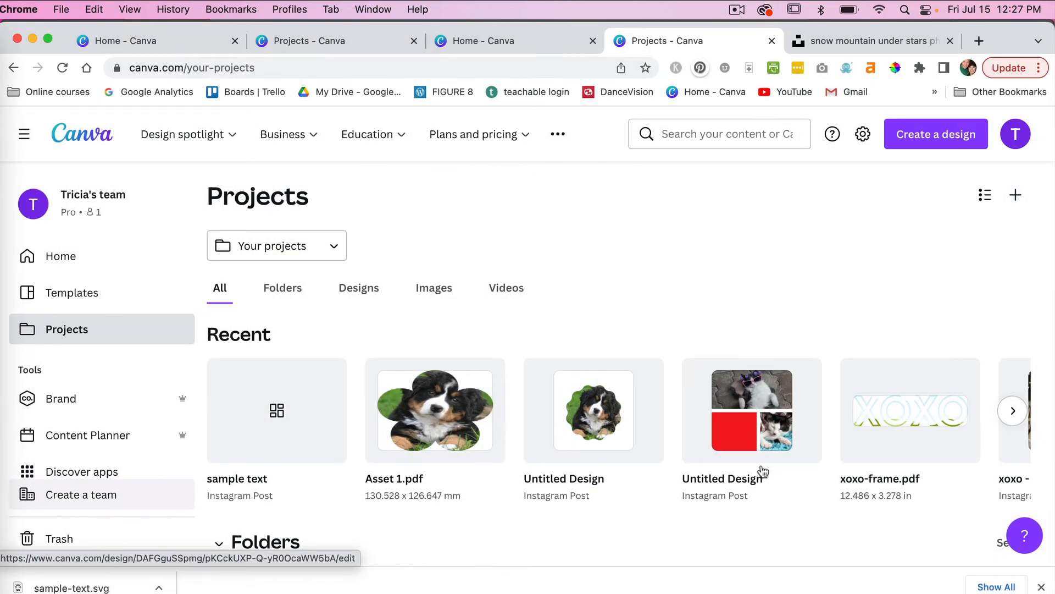
- Open the imported love-letters.pdf design from the Designs section of Projects
scroll(762, 471, "down", 10)
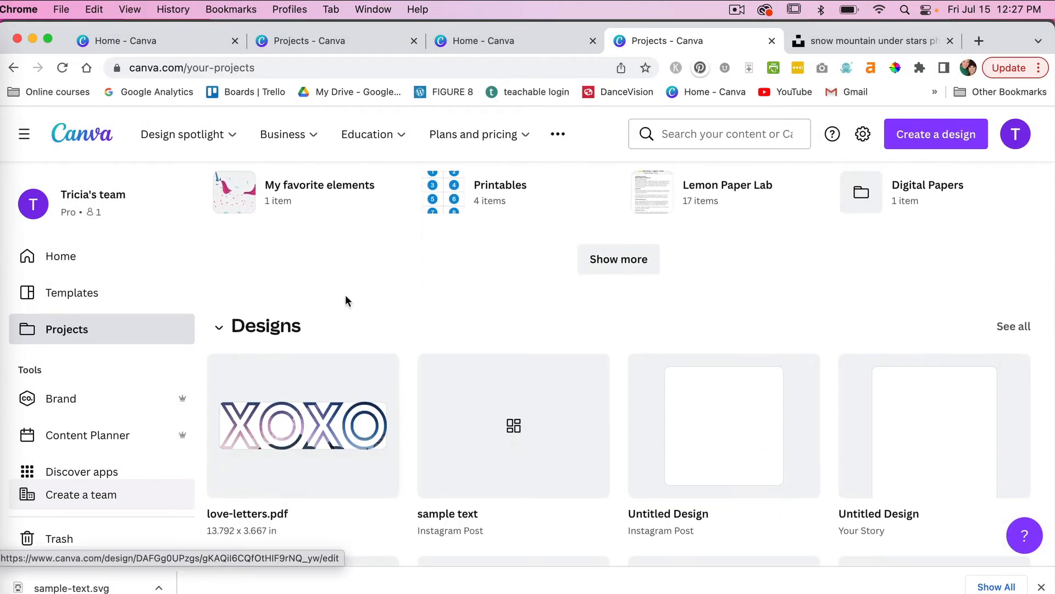
scroll(381, 437, "down", 2)
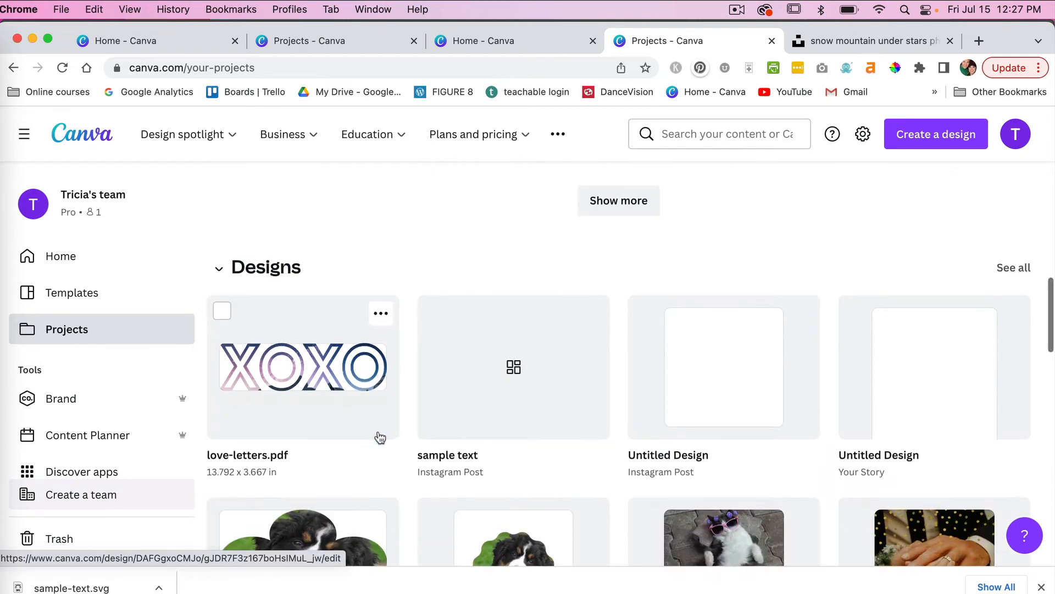
left_click(315, 368)
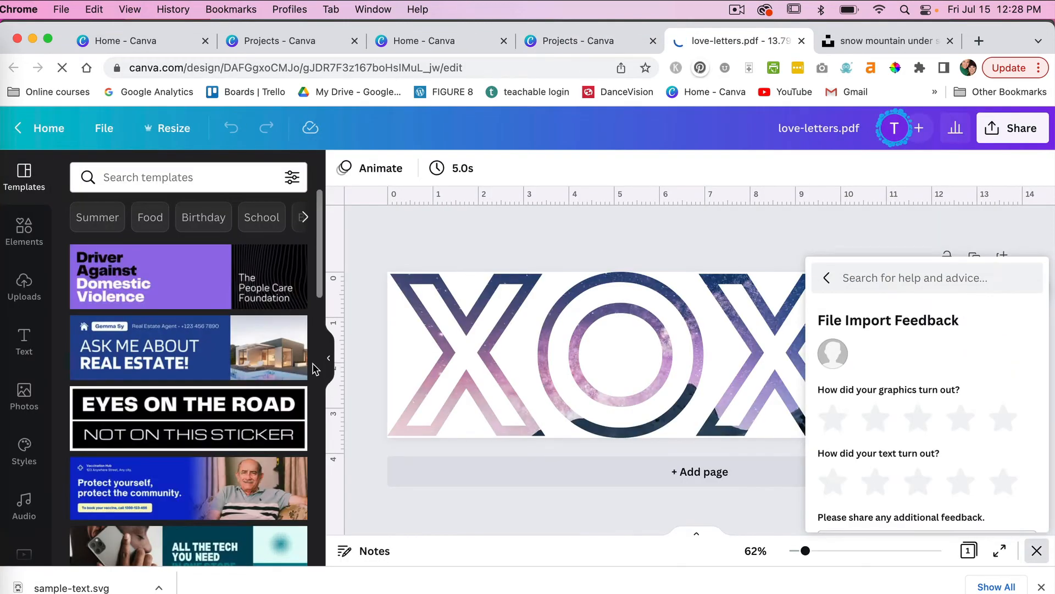
- Dismiss the file import feedback and delete the night-sky image from the XOXO letters, keeping their frame
left_click(1037, 551)
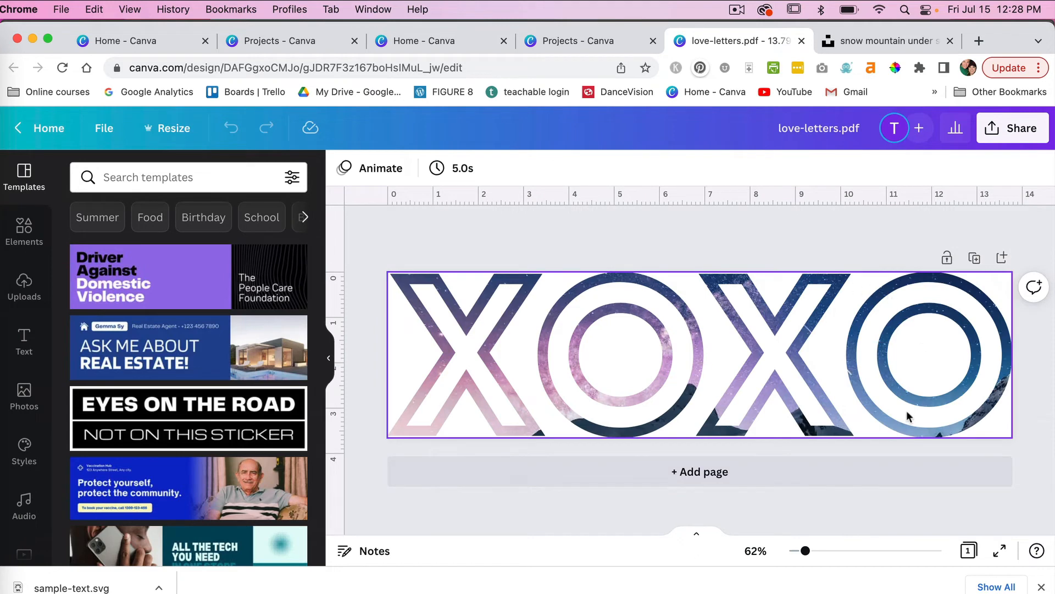
left_click(825, 301)
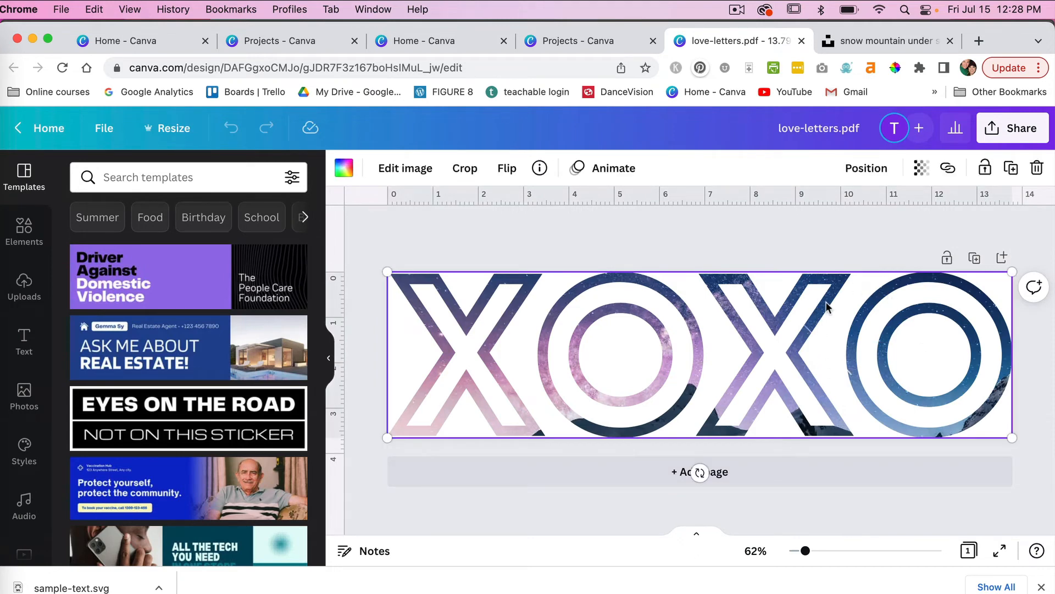
left_click(1037, 167)
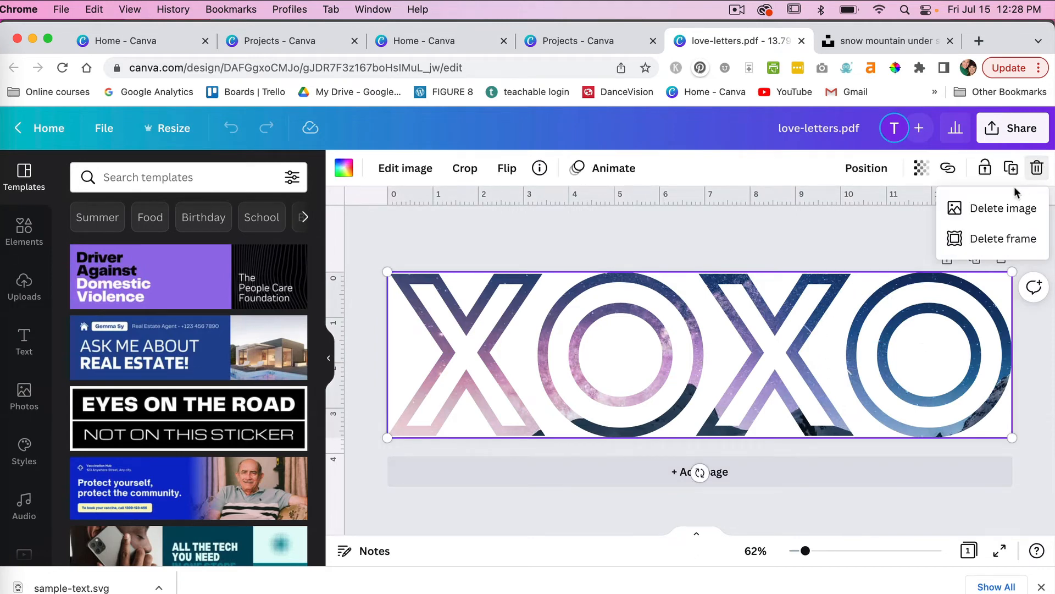
left_click(1029, 214)
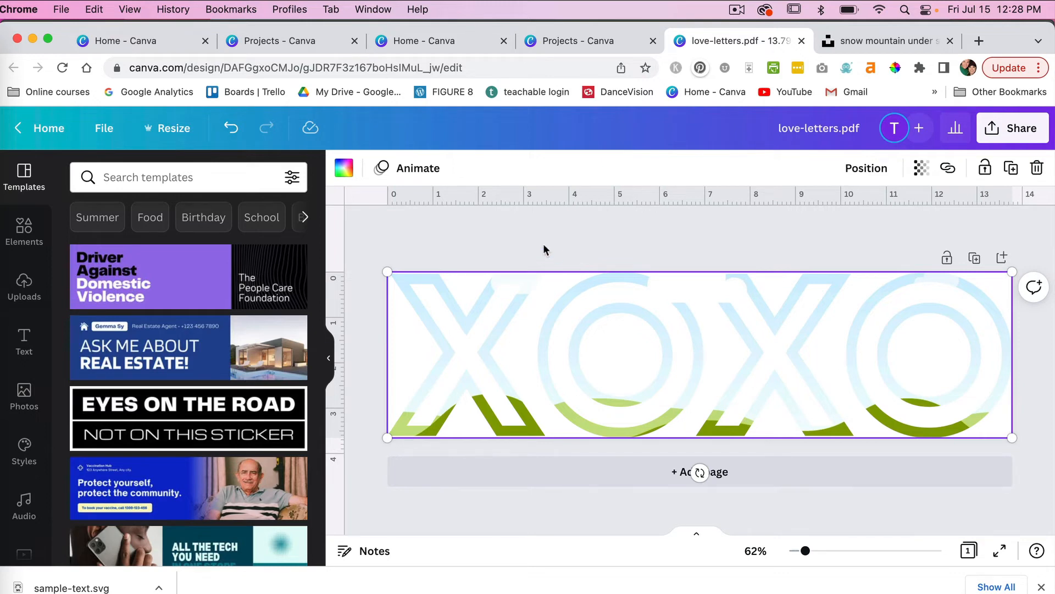
- Search the elements for "gold texture" and fill the XOXO frame with the smooth gold gradient image
left_click(16, 237)
left_click(137, 178)
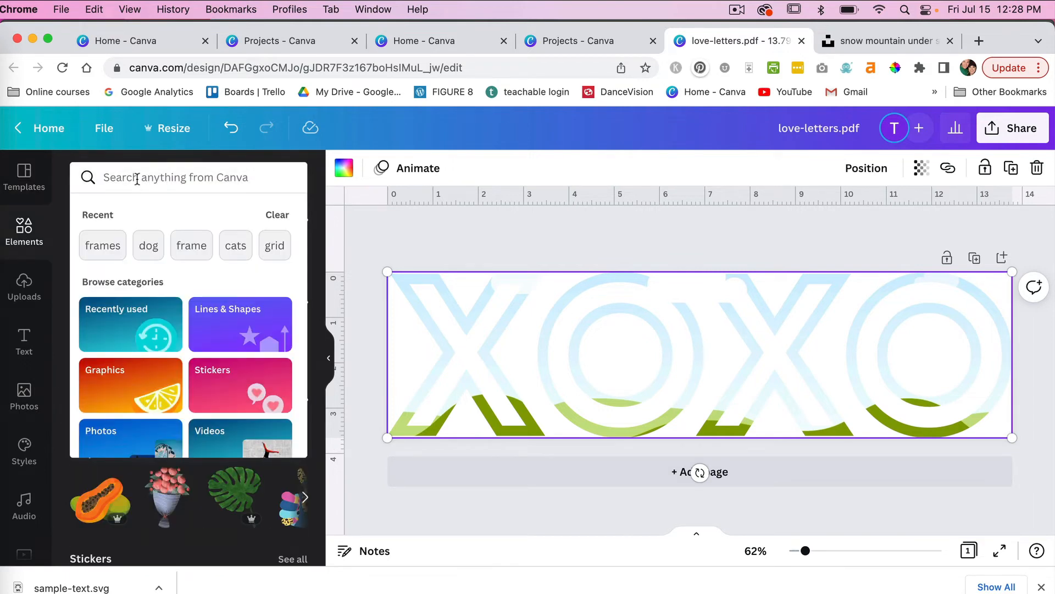
type("gold teture")
key("Return")
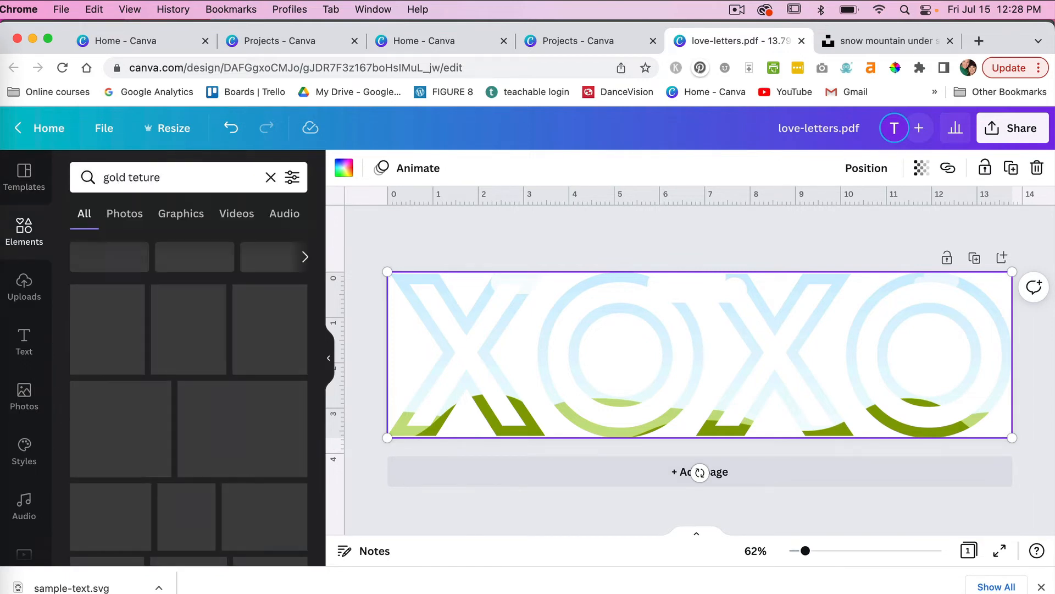
left_click(139, 177)
type("x")
key("Return")
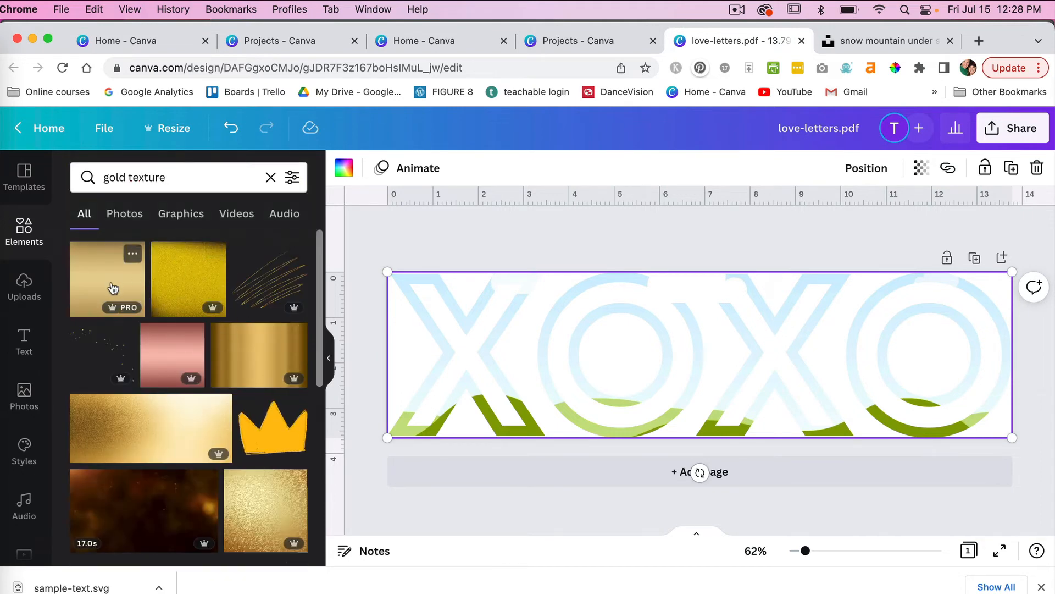
scroll(231, 472, "down", 10)
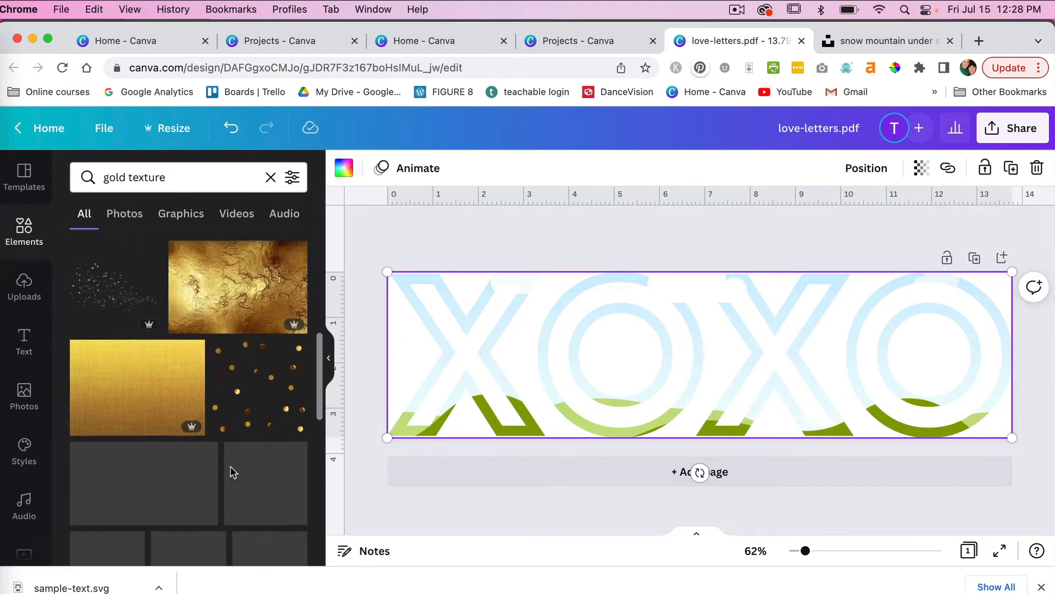
scroll(229, 464, "up", 10)
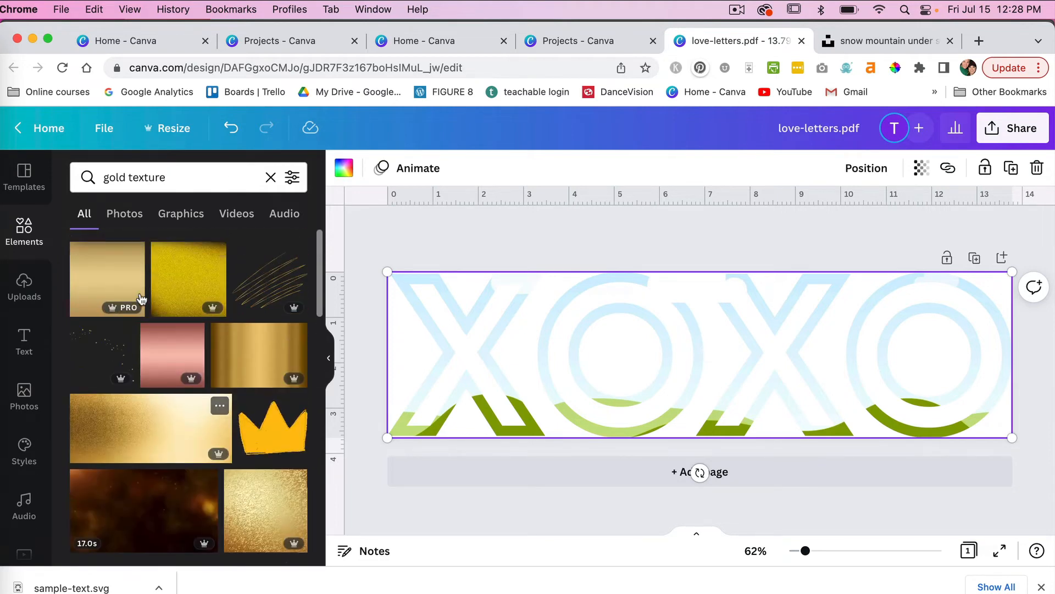
left_click_drag(141, 298, 405, 299)
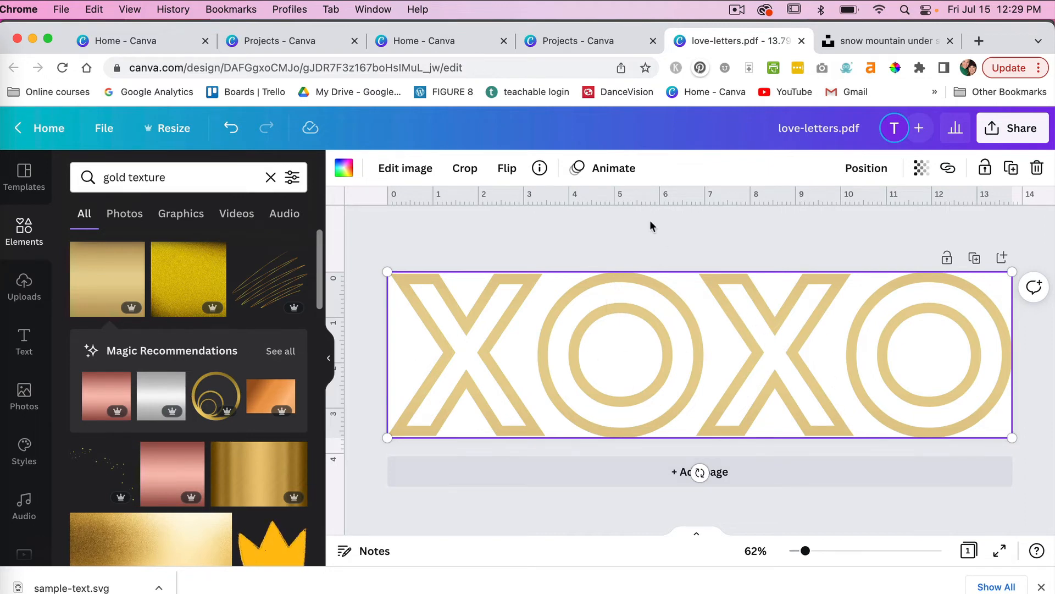
- Create a new Instagram Post design from the Projects page
left_click(592, 40)
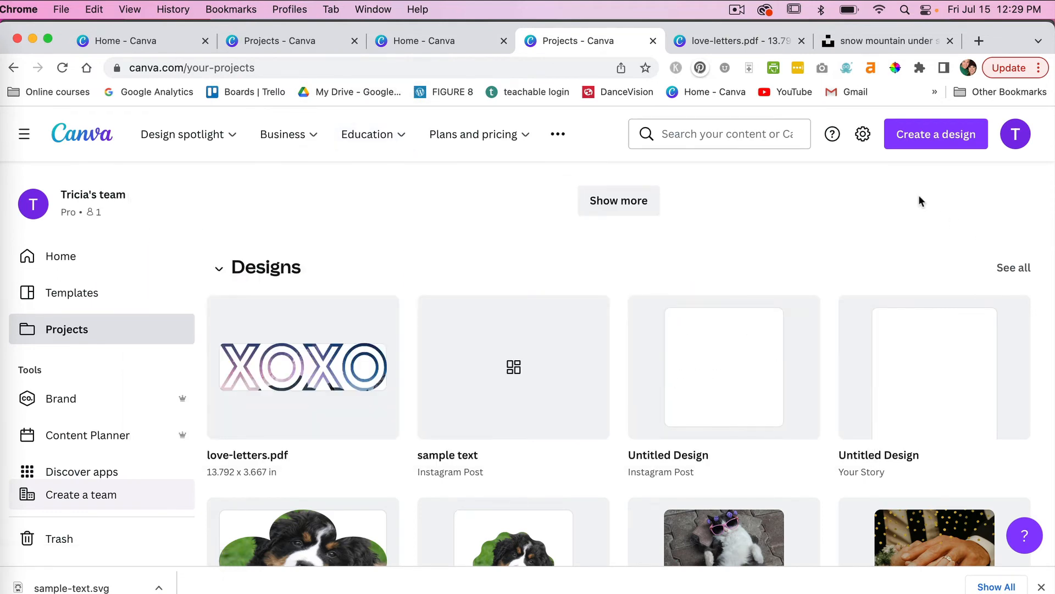
left_click(920, 133)
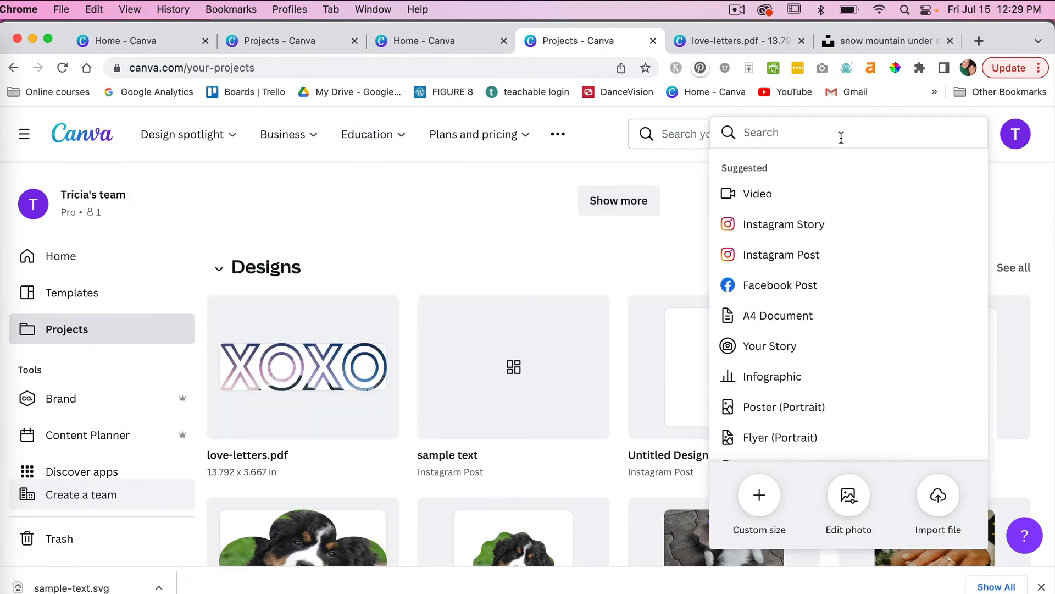
left_click(758, 260)
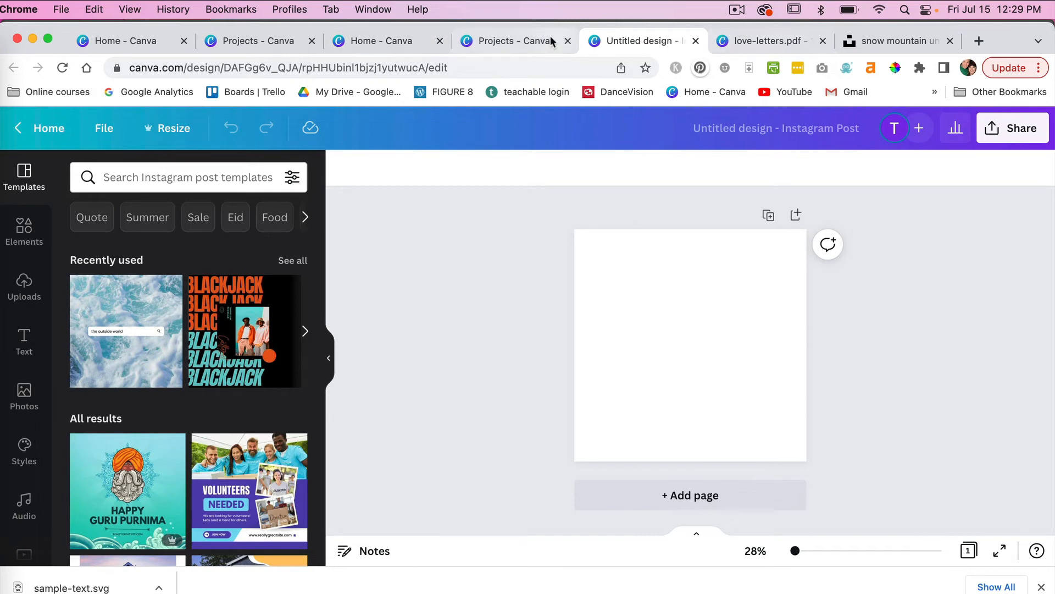
- Copy the gold XOXO lettering from the love-letters.pdf design into the blank Instagram Post
left_click(769, 42)
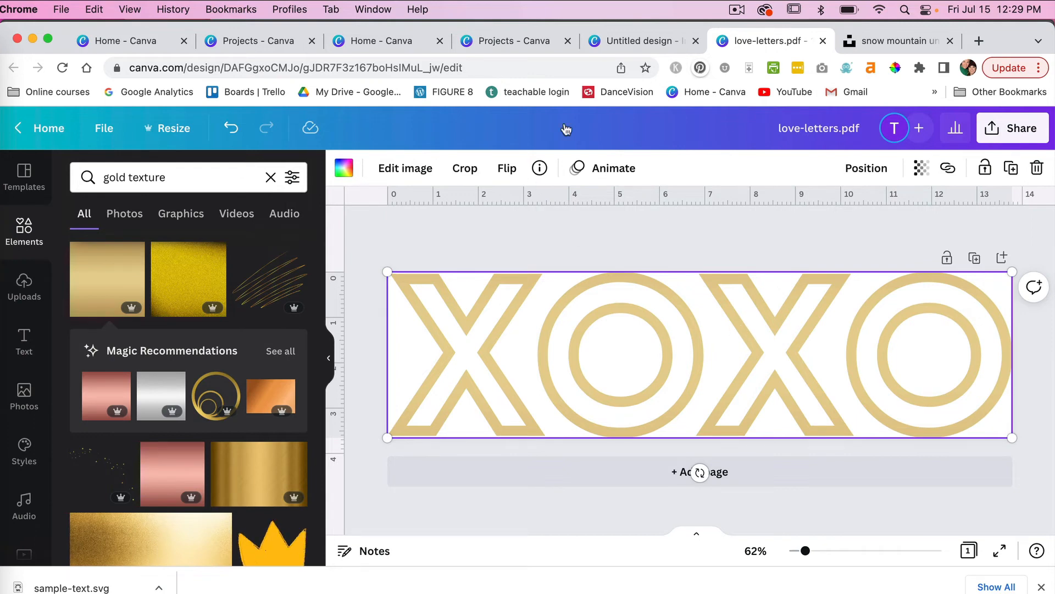
left_click(643, 40)
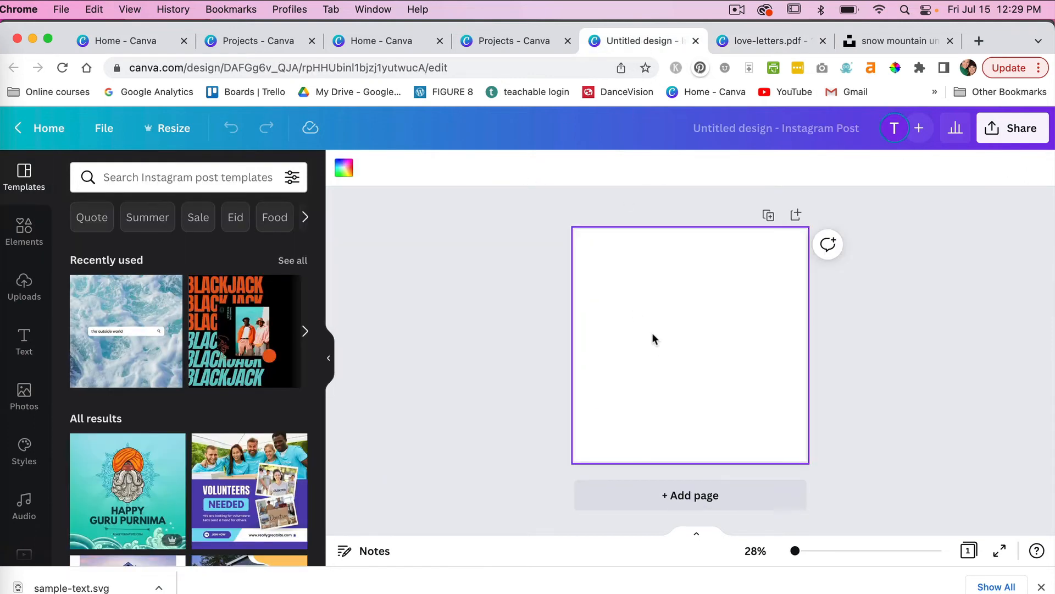
key("super+v")
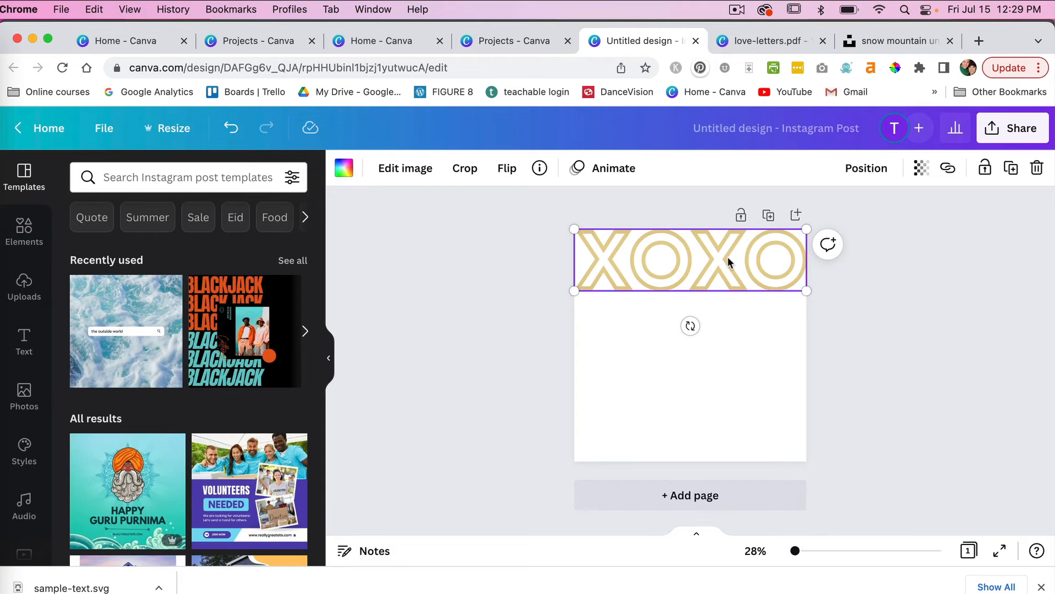
- Shrink the XOXO lettering to about three quarters of the page width and centre it near the page's lower edge
left_click_drag(725, 260, 723, 421)
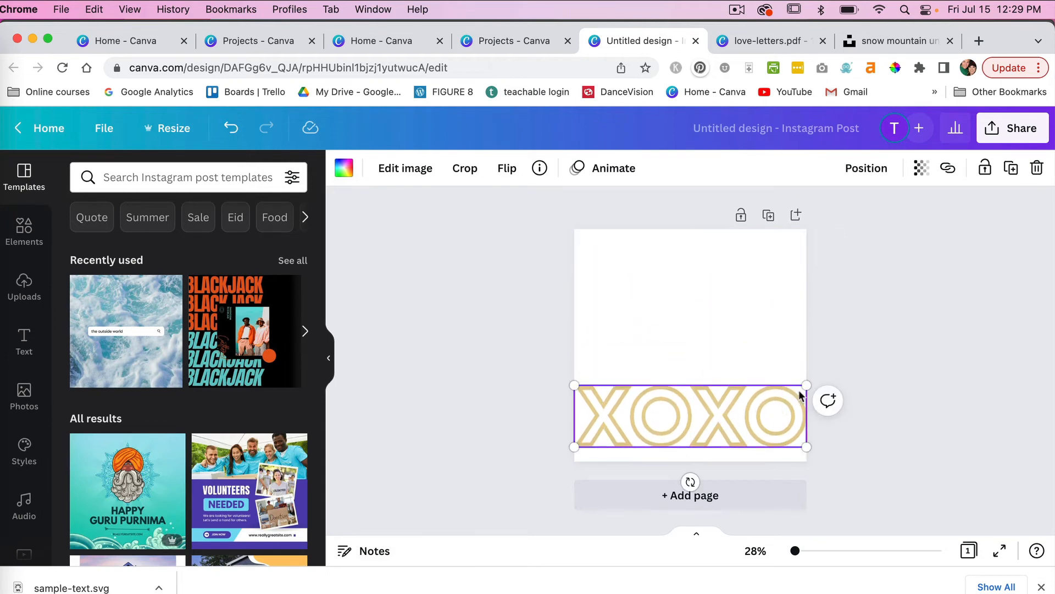
left_click_drag(805, 388, 751, 403)
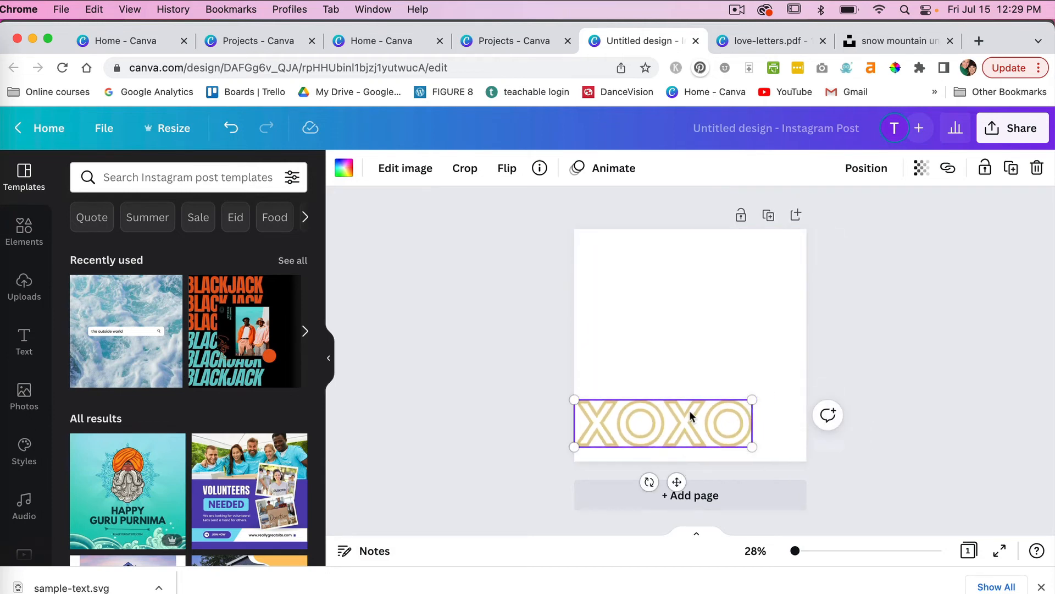
left_click_drag(690, 417, 716, 414)
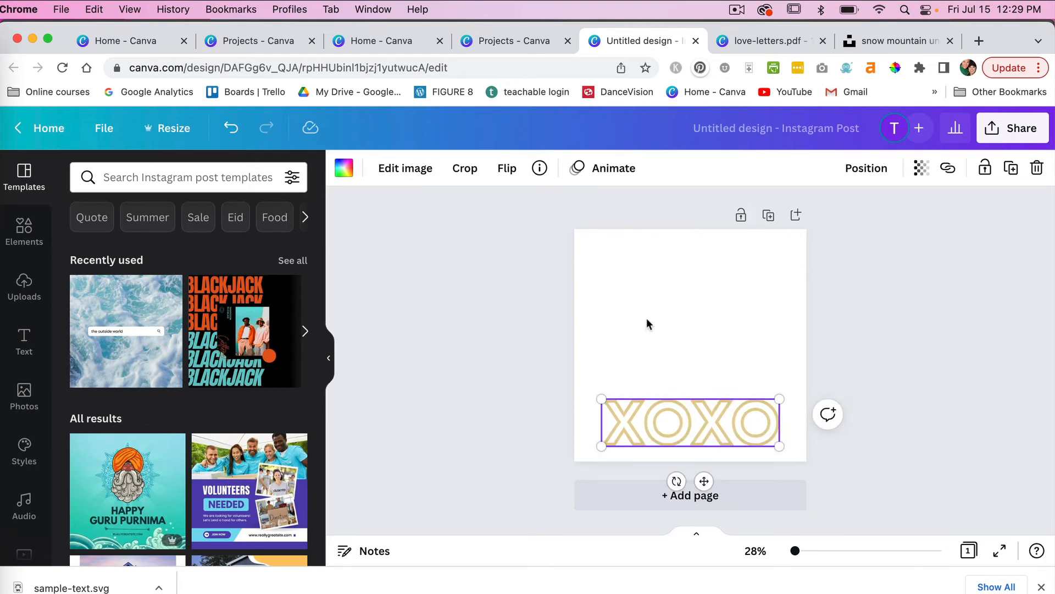
- Search the elements for "gold foil" and place the gold confetti dots graphic over the page's upper-left corner
left_click(22, 237)
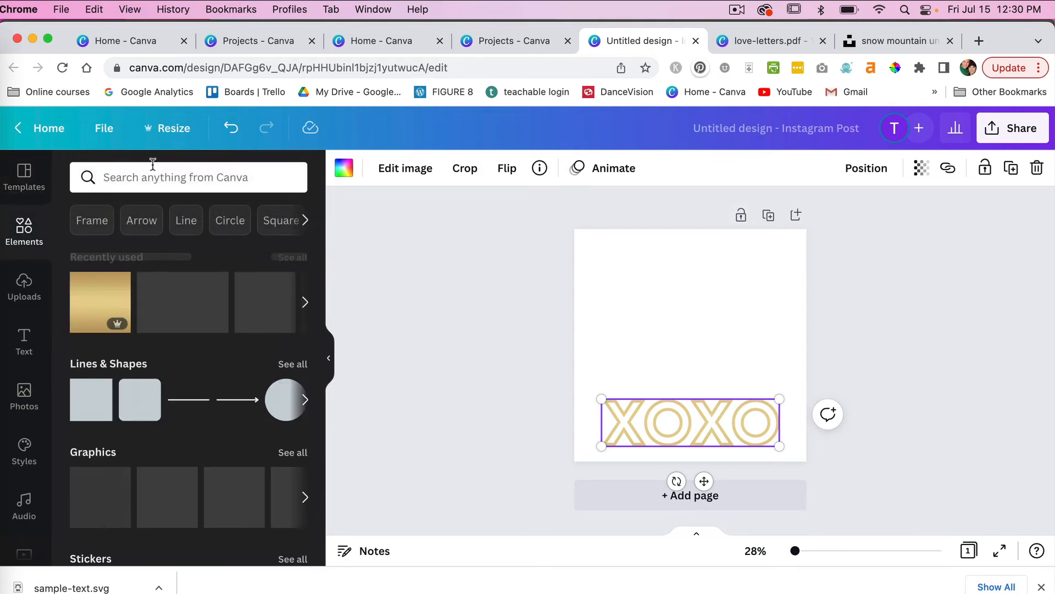
left_click(133, 178)
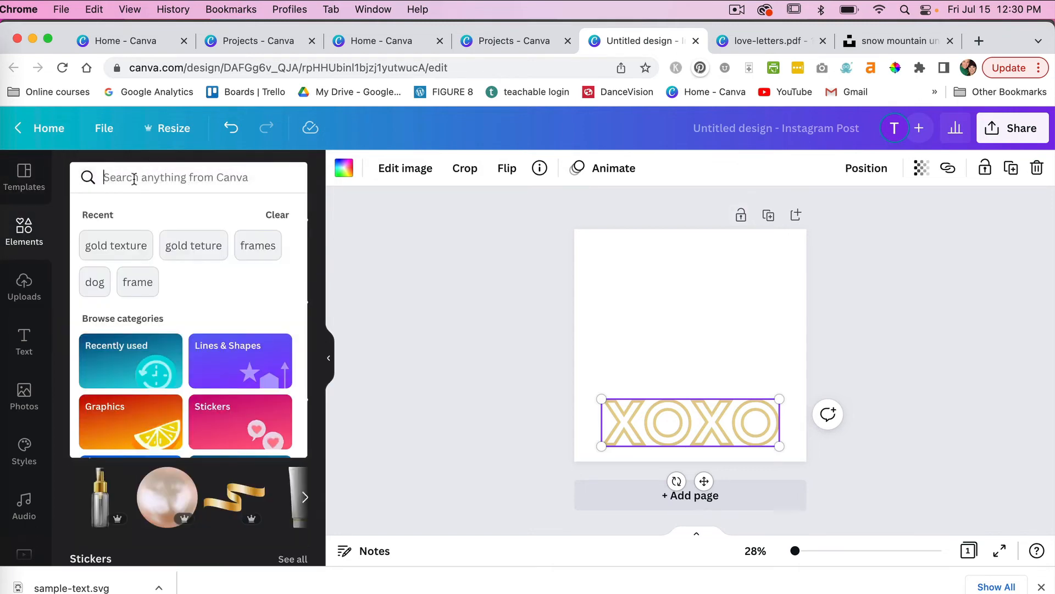
type("gold foil")
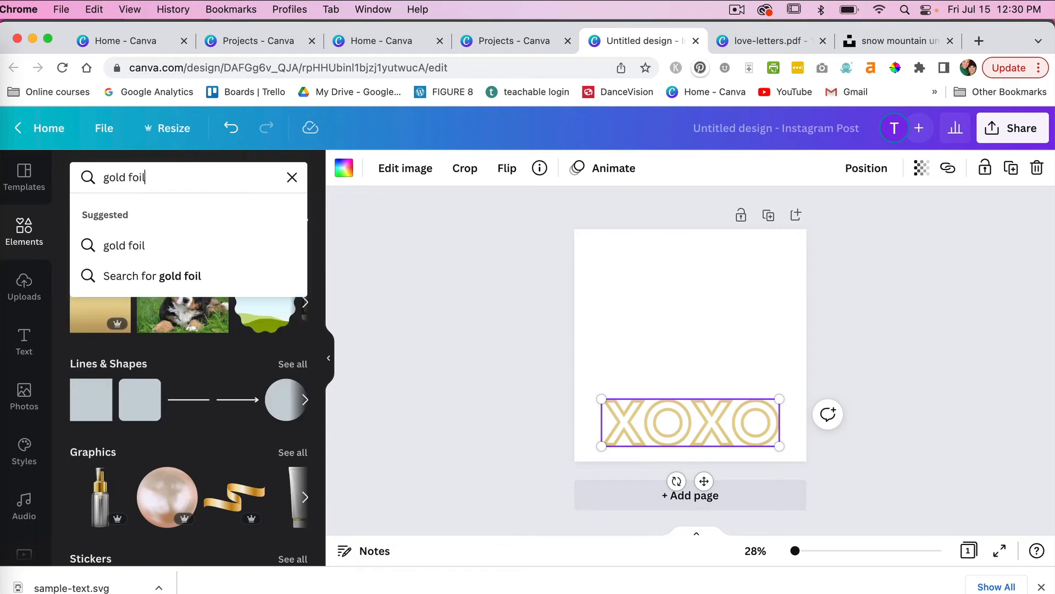
key("Return")
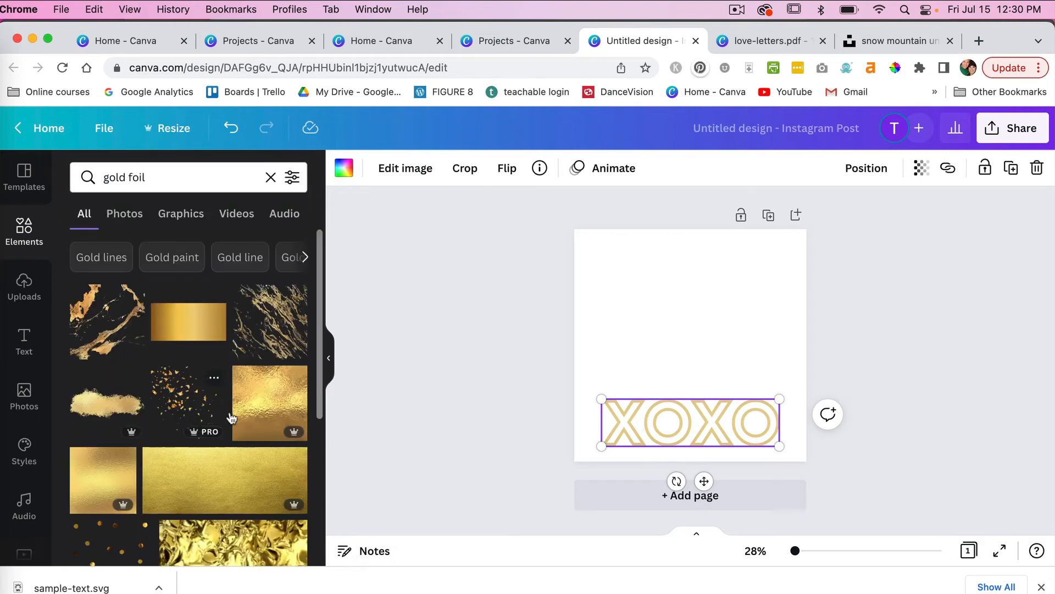
scroll(236, 412, "down", 5)
scroll(258, 401, "down", 5)
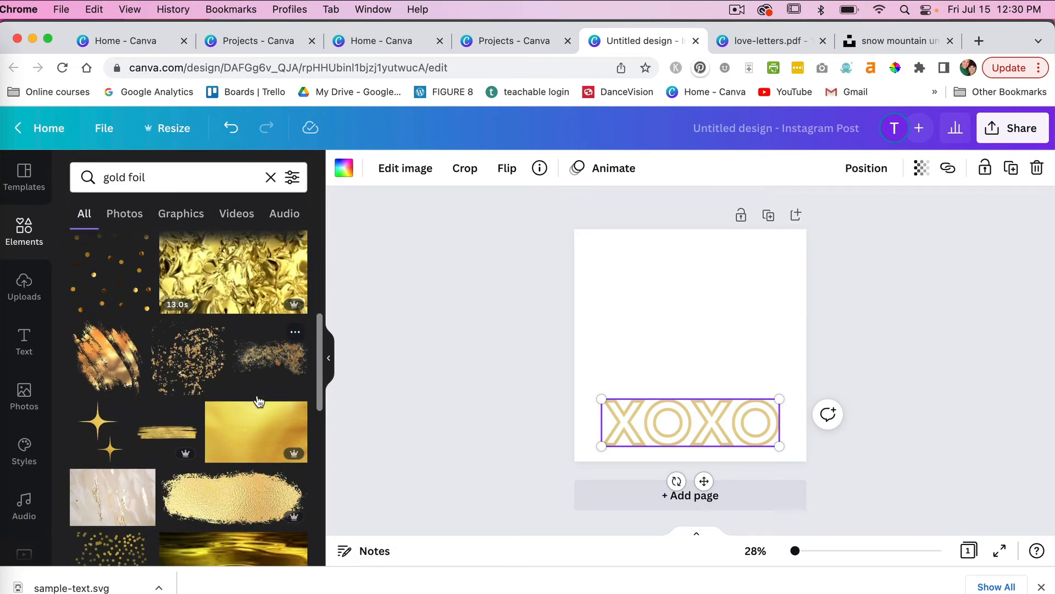
scroll(110, 352, "down", 2)
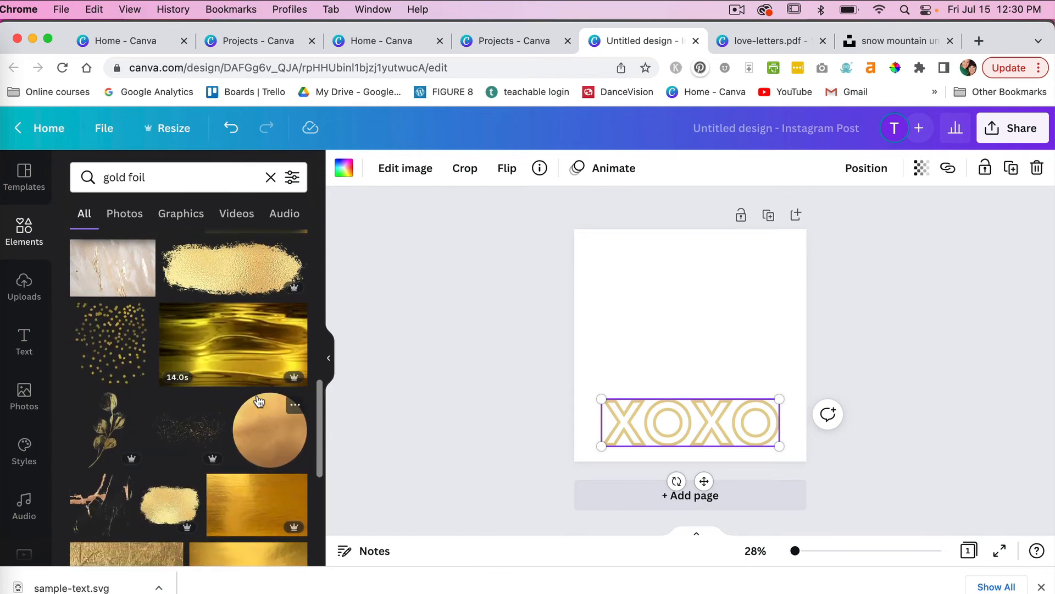
left_click(107, 375)
left_click_drag(716, 354, 640, 251)
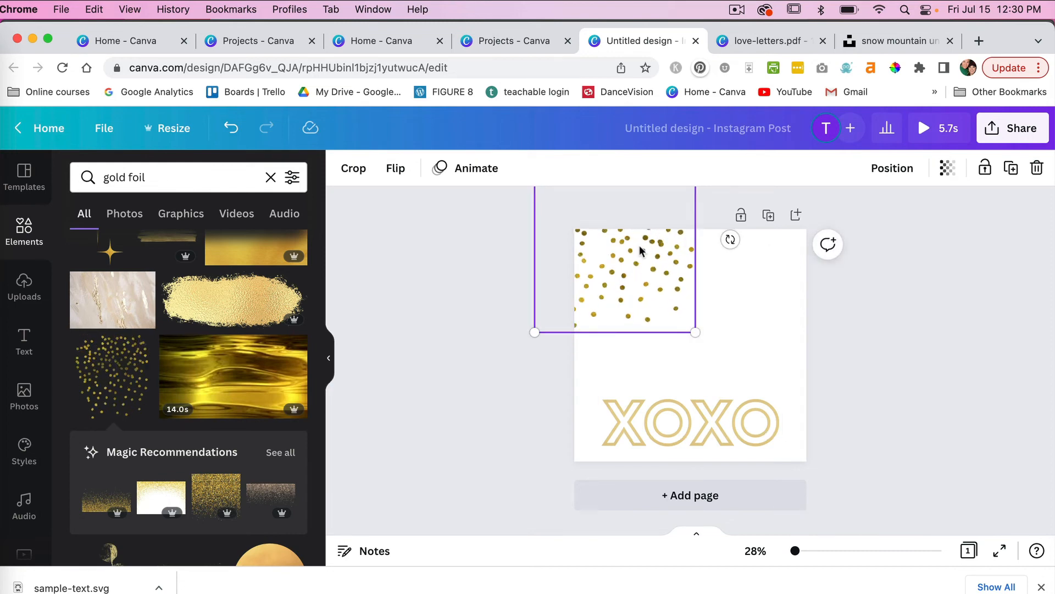
- Duplicate the gold confetti graphic and position the copy over the page's upper-right corner
key("super+d")
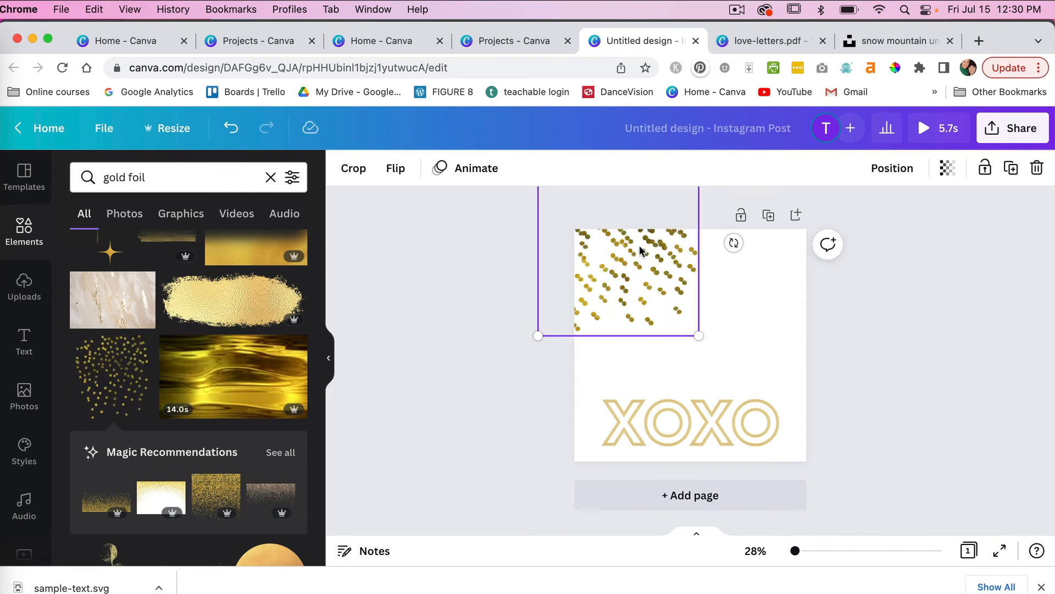
left_click_drag(641, 250, 777, 229)
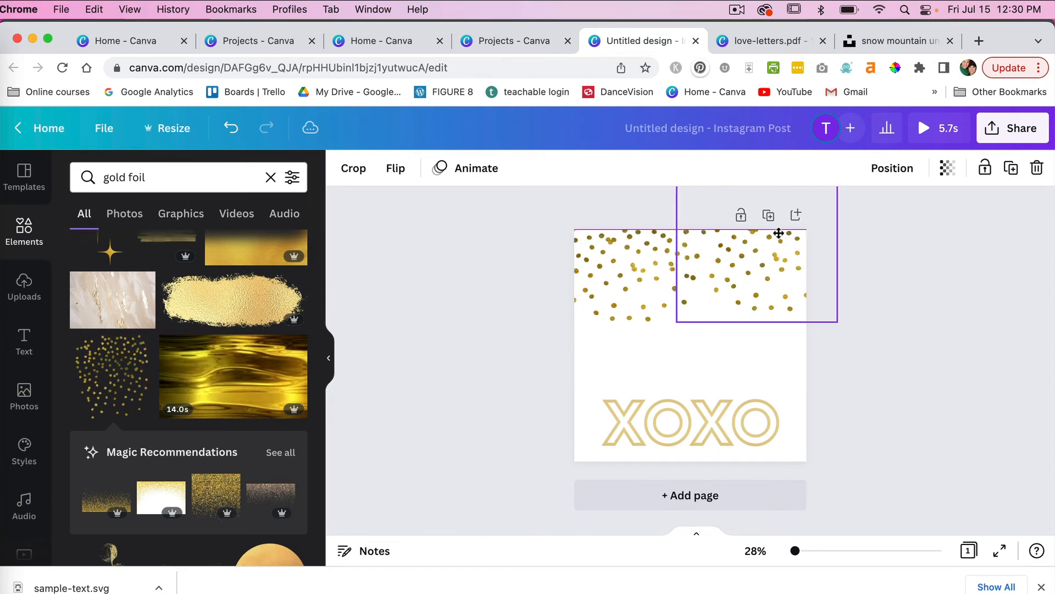
left_click(767, 345)
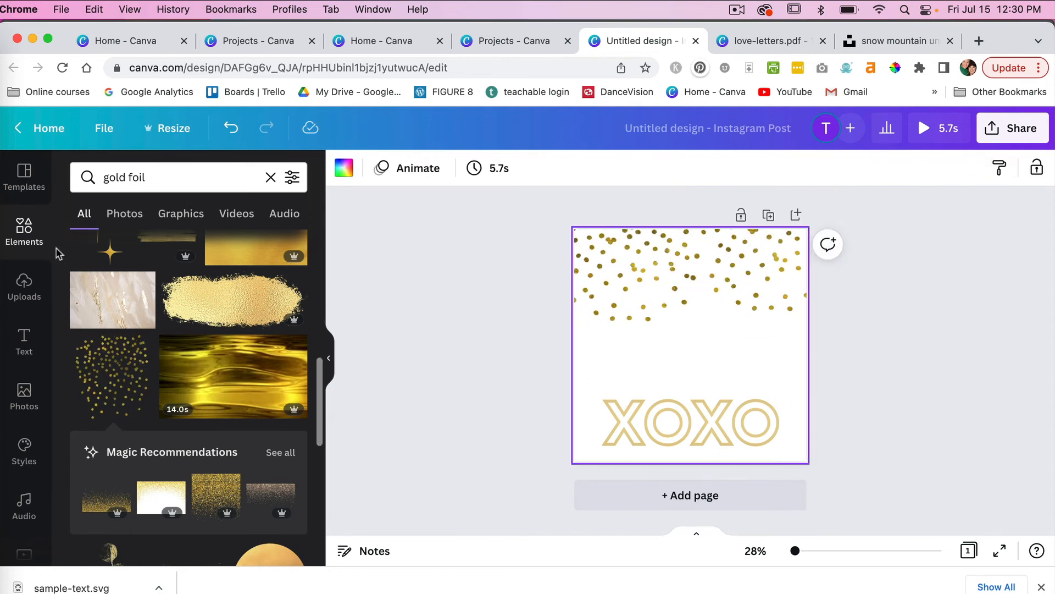
- Search the elements for "grid" and add the single-photo grid filling the whole page
left_click(153, 175)
key("super+a")
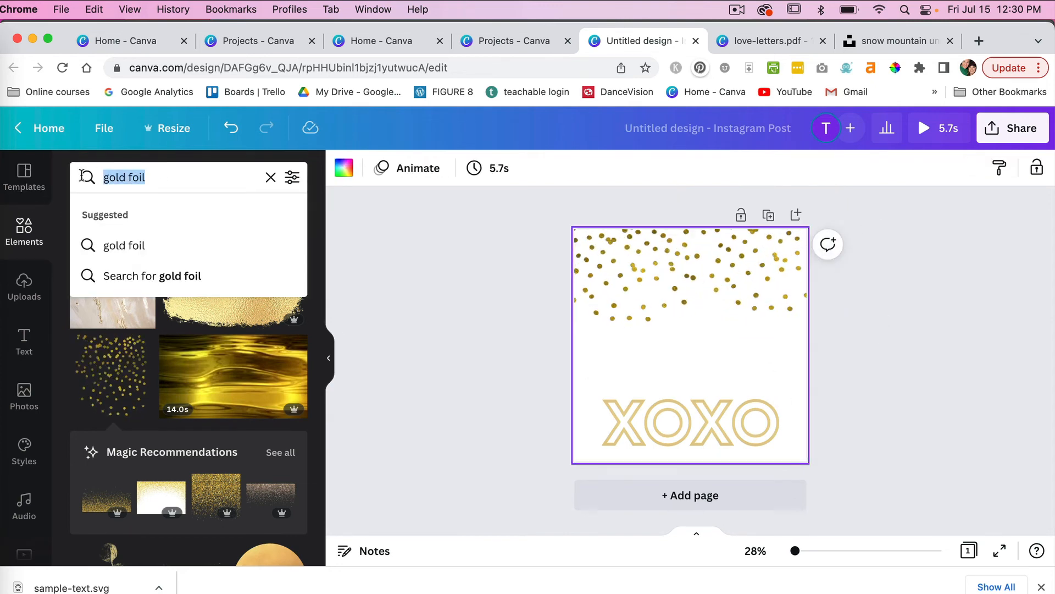
type("grid")
key("Return")
left_click(98, 335)
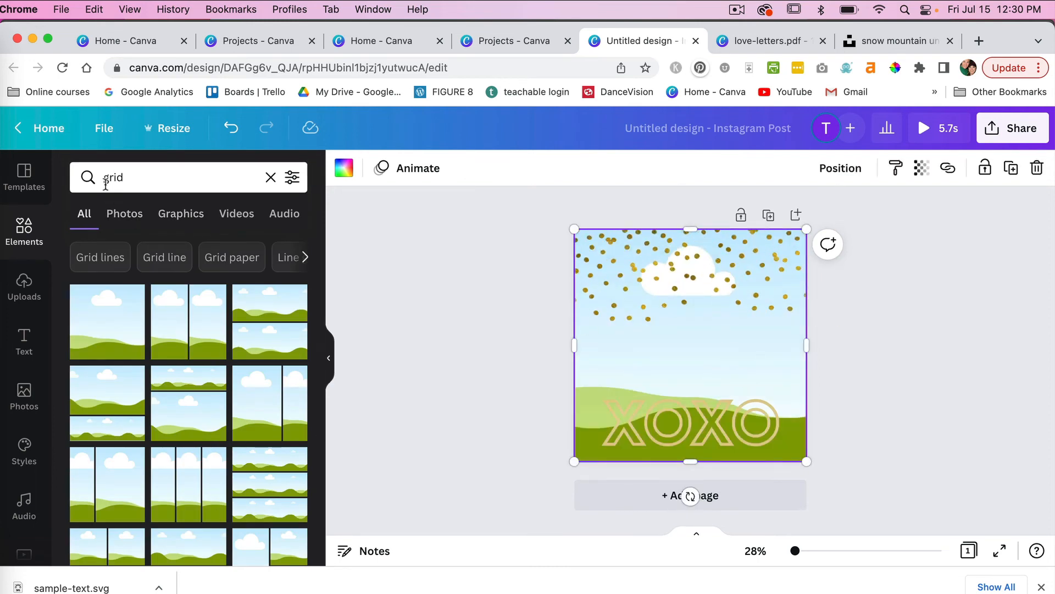
- Search the elements for "wedding" and fill the full-page grid with the photo of the bride and groom joining hands
left_click_drag(132, 176, 78, 176)
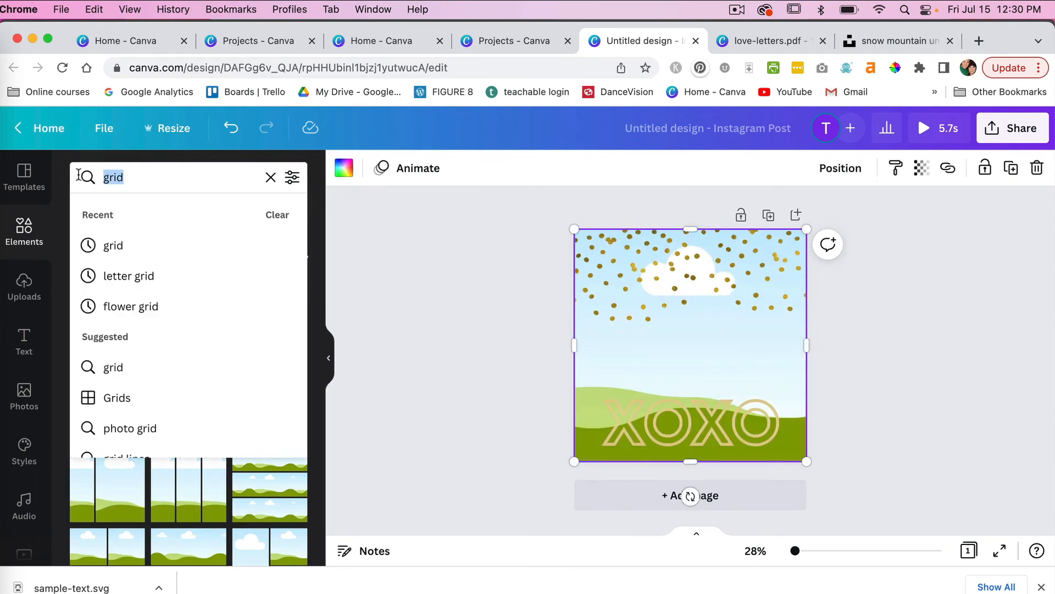
type("wedding")
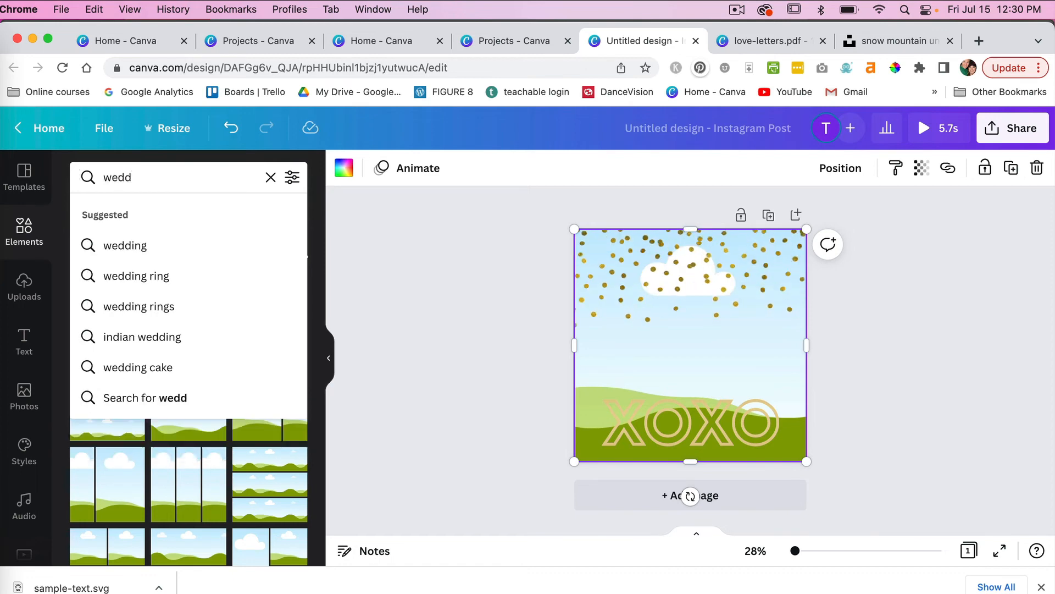
key("Return")
scroll(123, 420, "down", 7)
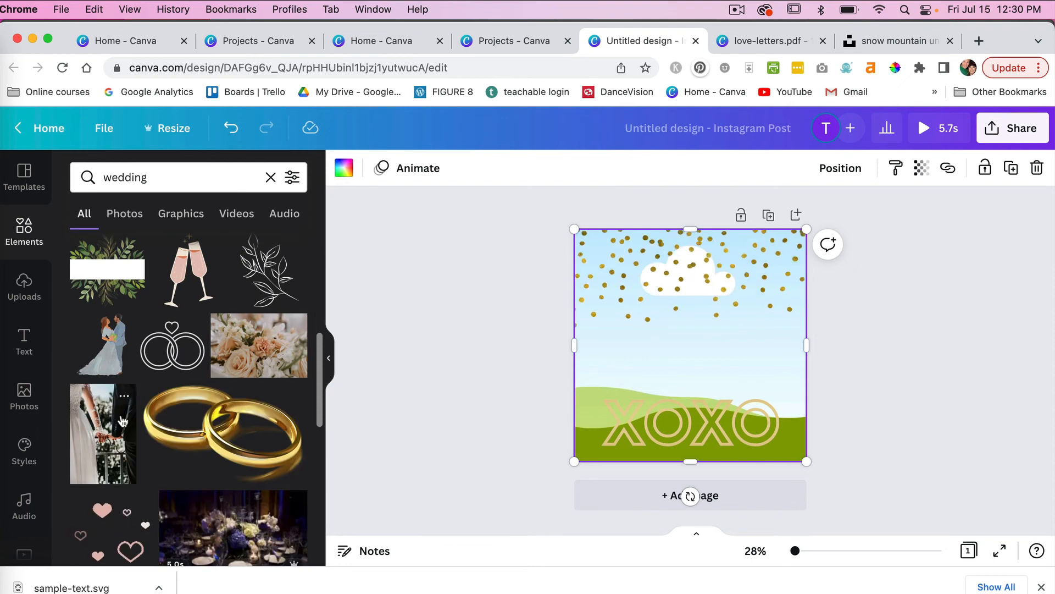
scroll(122, 421, "down", 1)
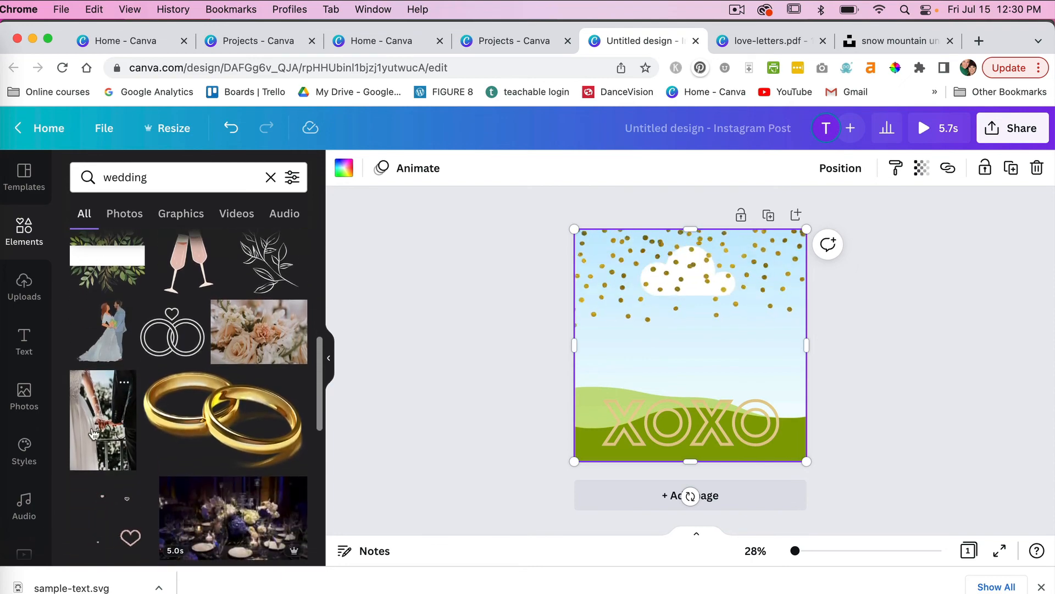
left_click_drag(122, 421, 626, 347)
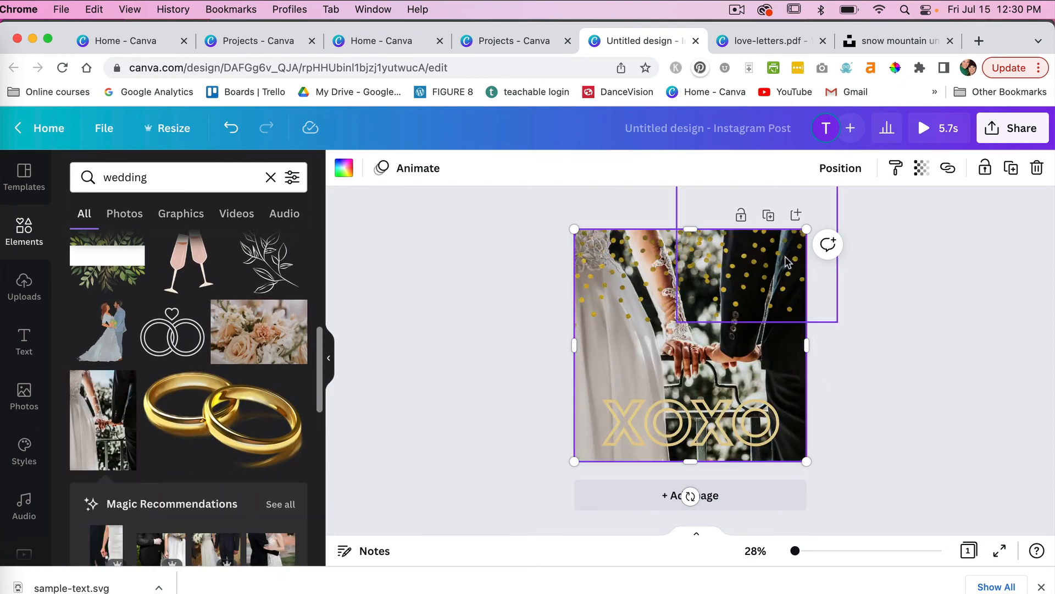
- Darken the wedding photo by setting its brightness to -48, and close the image adjustments
left_click(400, 169)
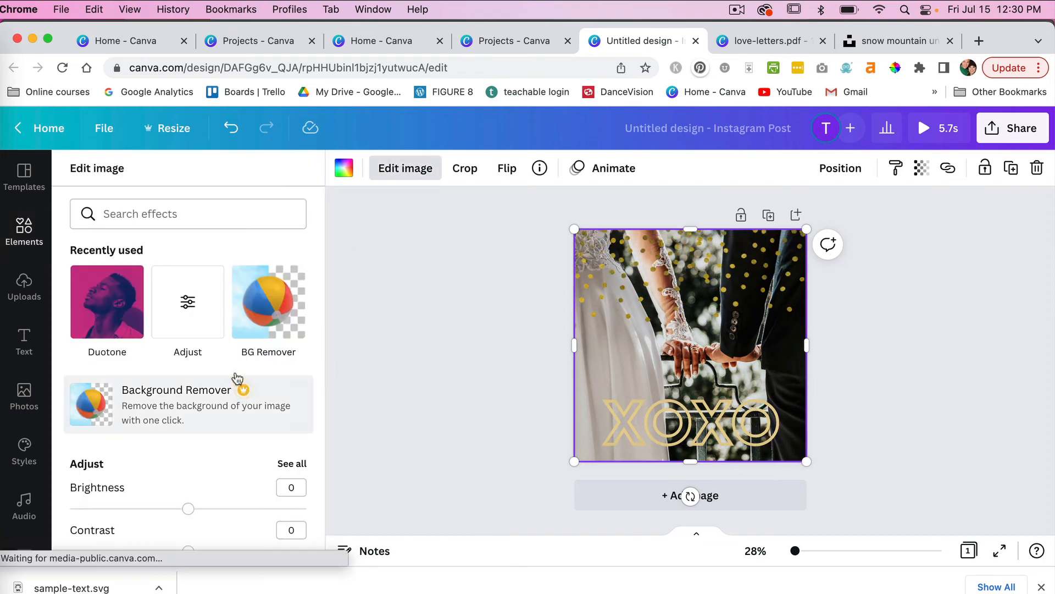
left_click(187, 300)
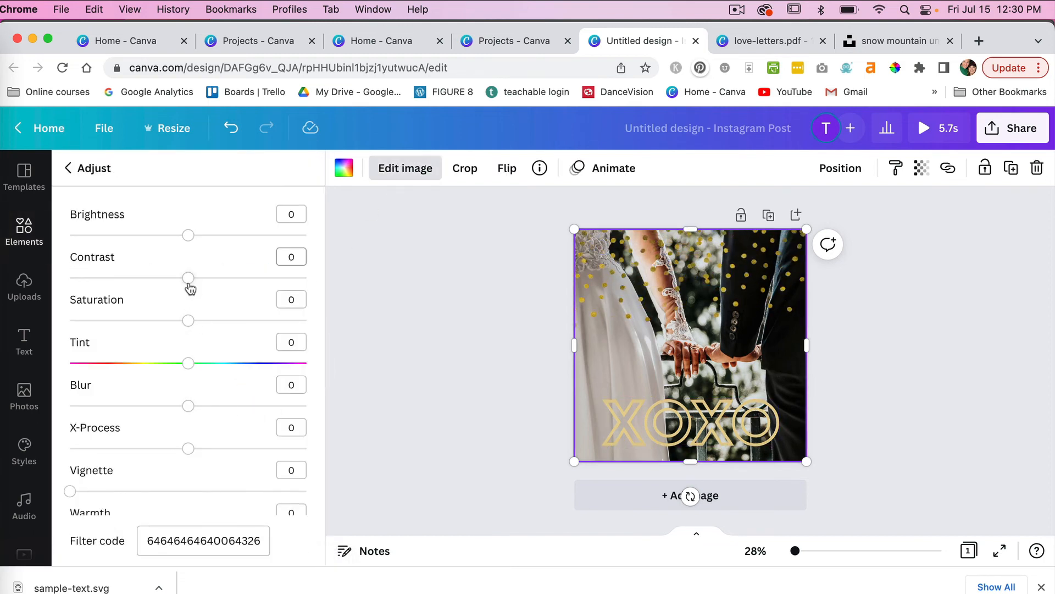
scroll(197, 324, "down", 2)
scroll(197, 325, "up", 2)
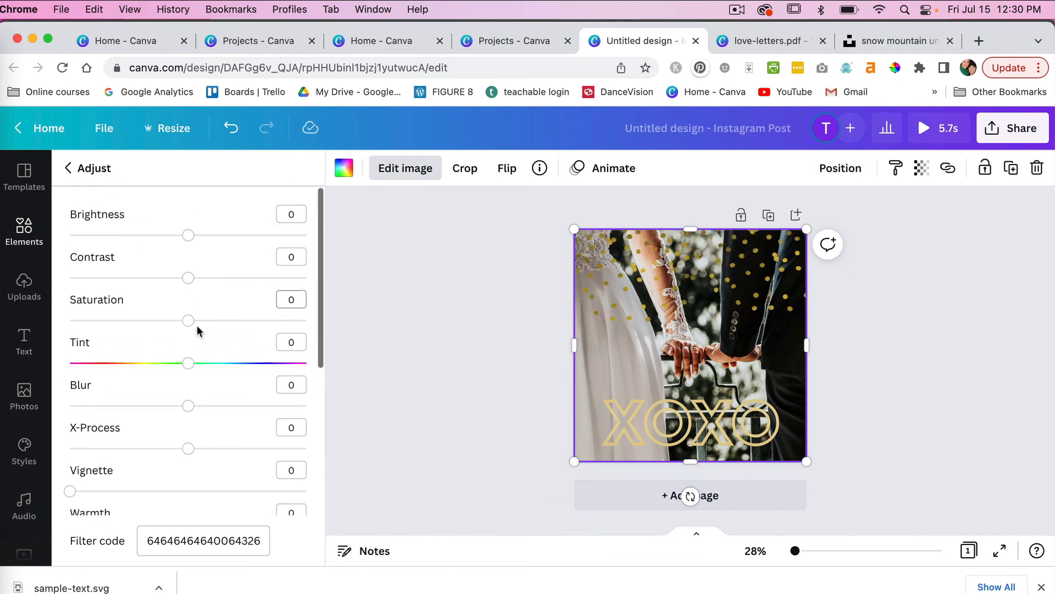
left_click_drag(189, 237, 132, 237)
scroll(223, 399, "down", 3)
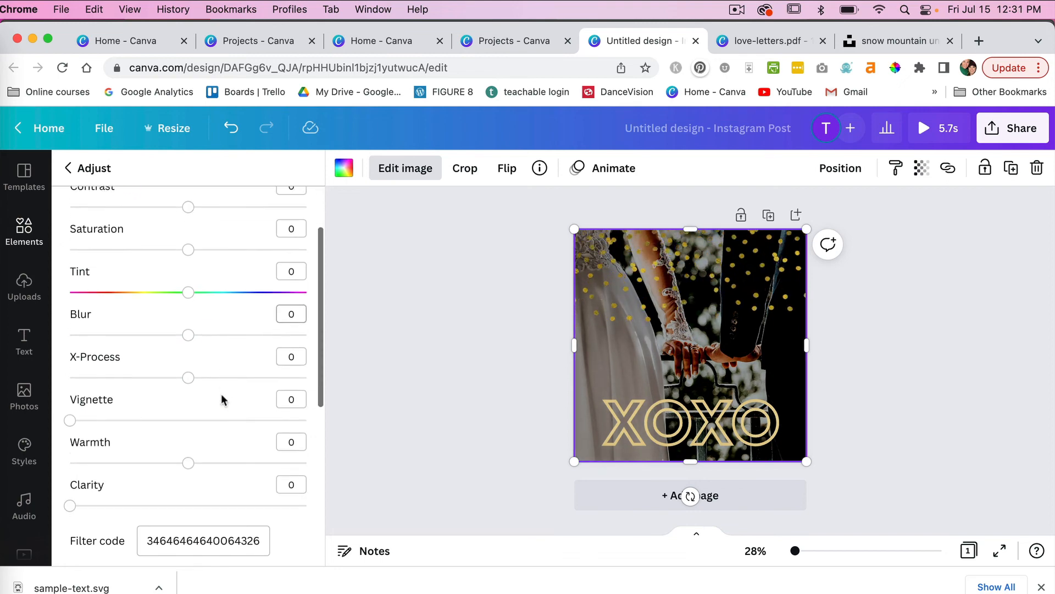
scroll(212, 424, "down", 4)
scroll(214, 423, "down", 3)
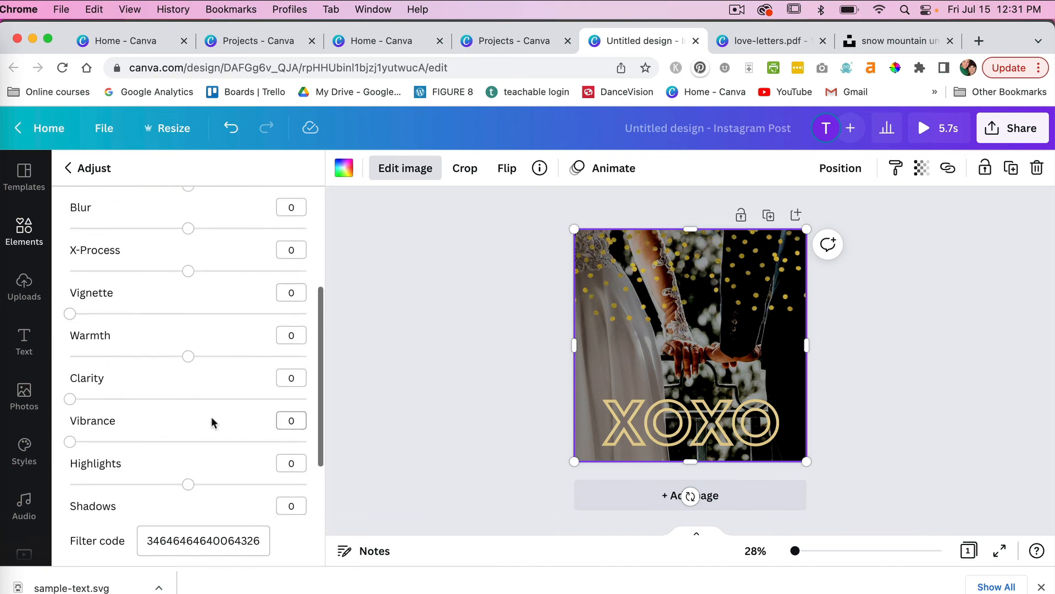
scroll(213, 423, "up", 8)
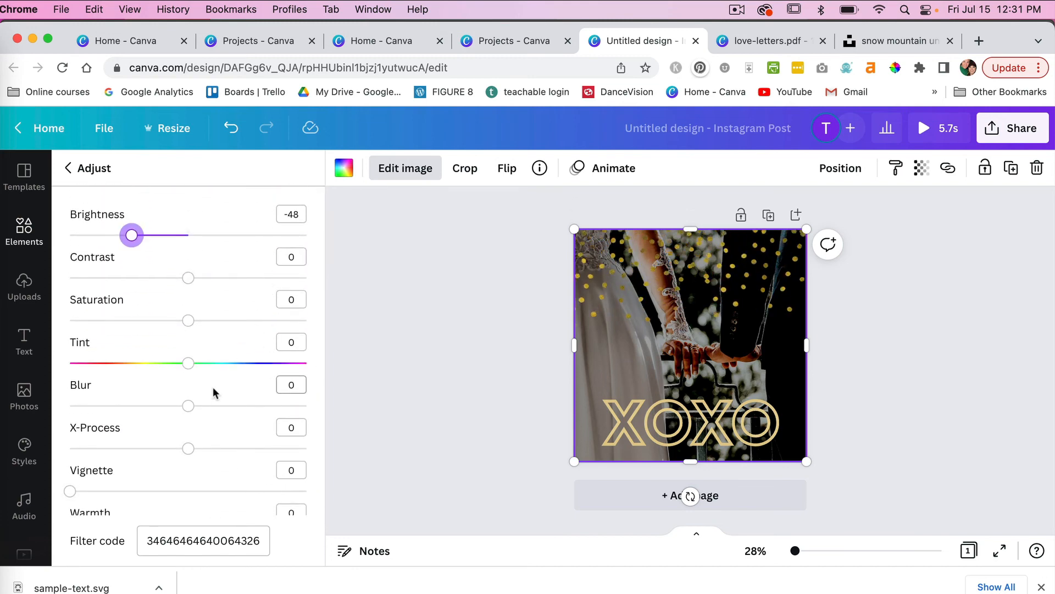
left_click(72, 169)
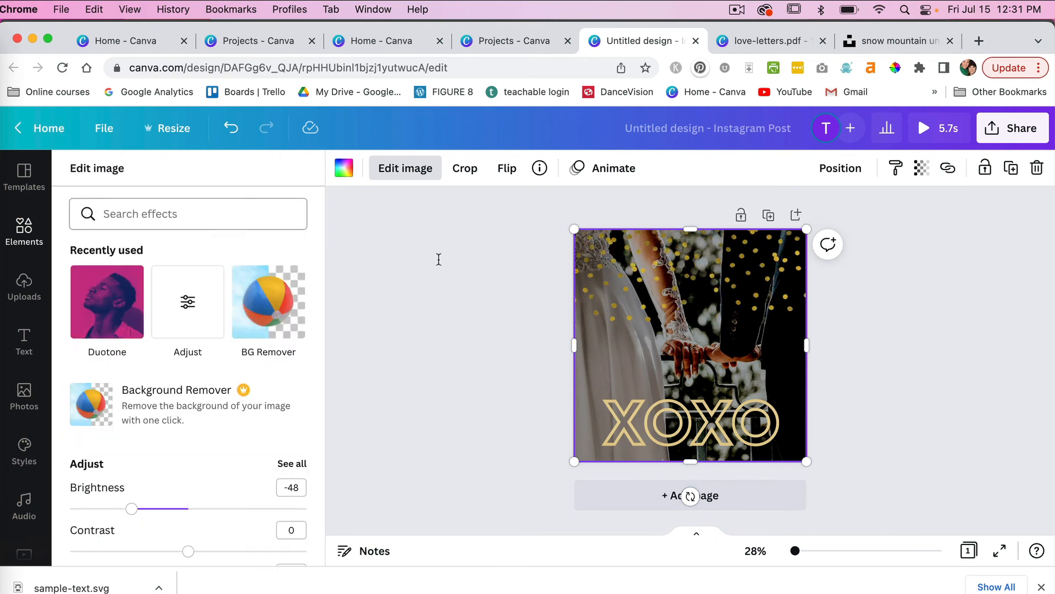
left_click(510, 297)
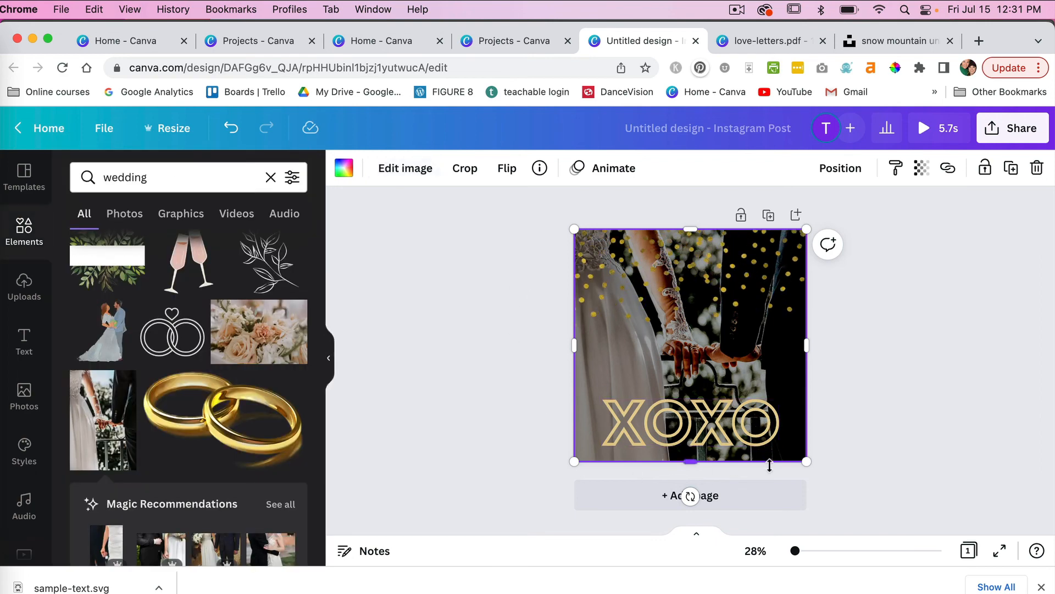